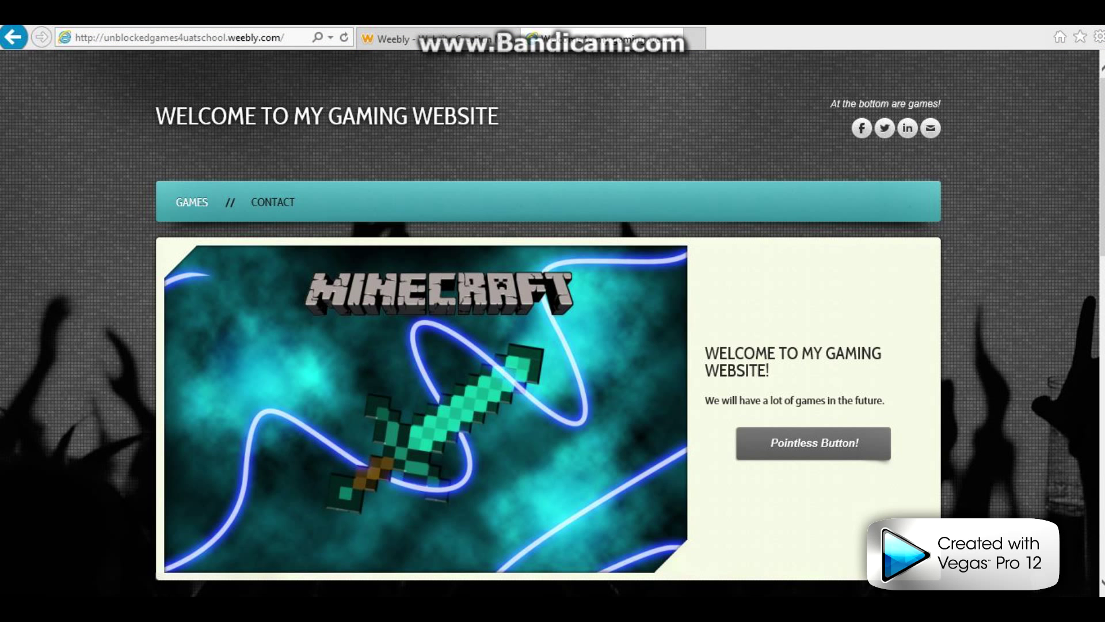
Look through the list of game links on the published gaming website.
scroll(552, 322, down, 3)
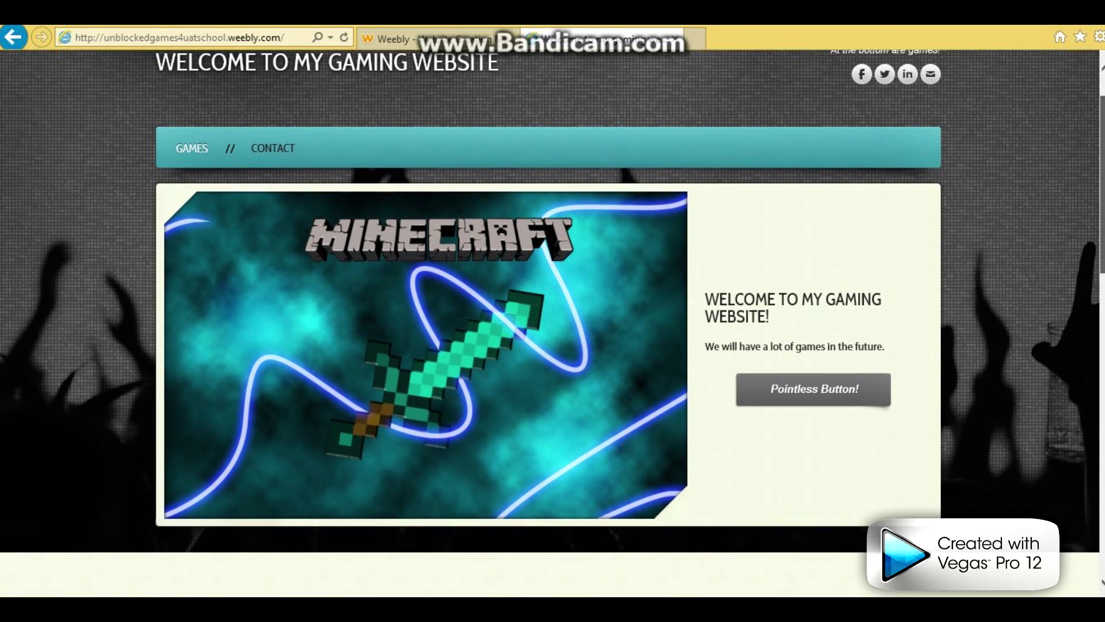
scroll(553, 323, down, 10)
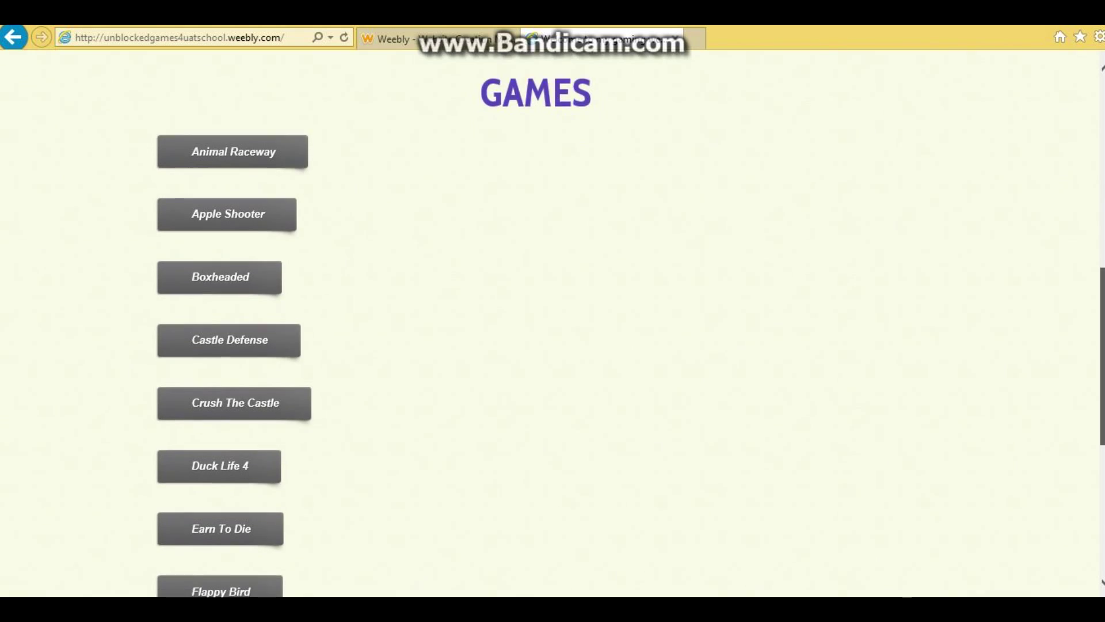
scroll(552, 322, down, 4)
scroll(553, 323, up, 15)
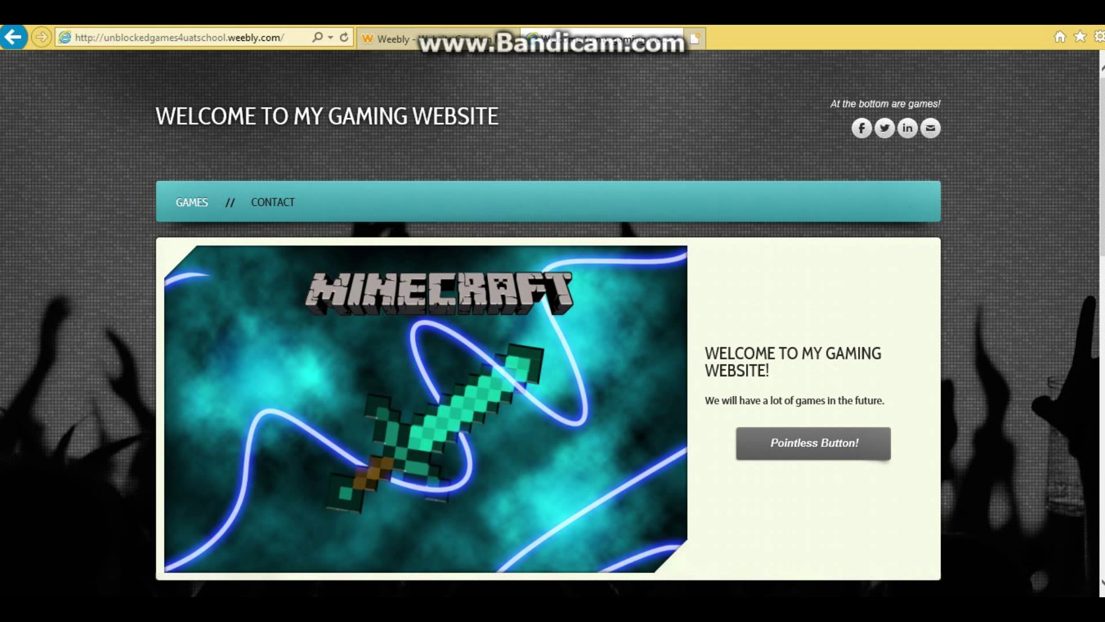
Open a new browser tab and go to gamelist.com.
key(ctrl+t)
key(ctrl+h)
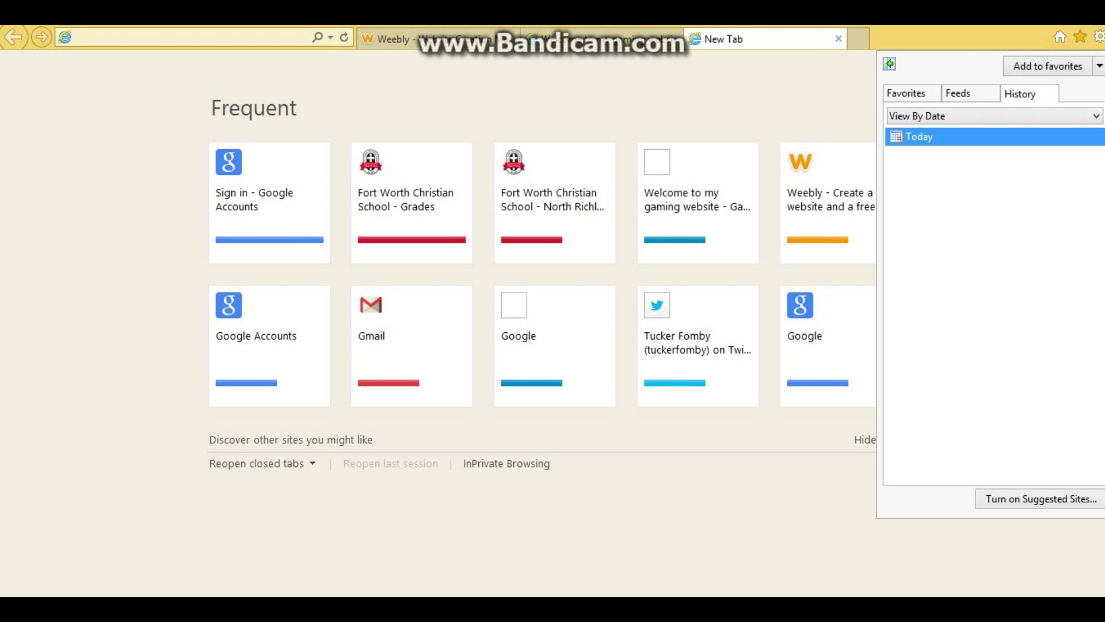
key(Escape)
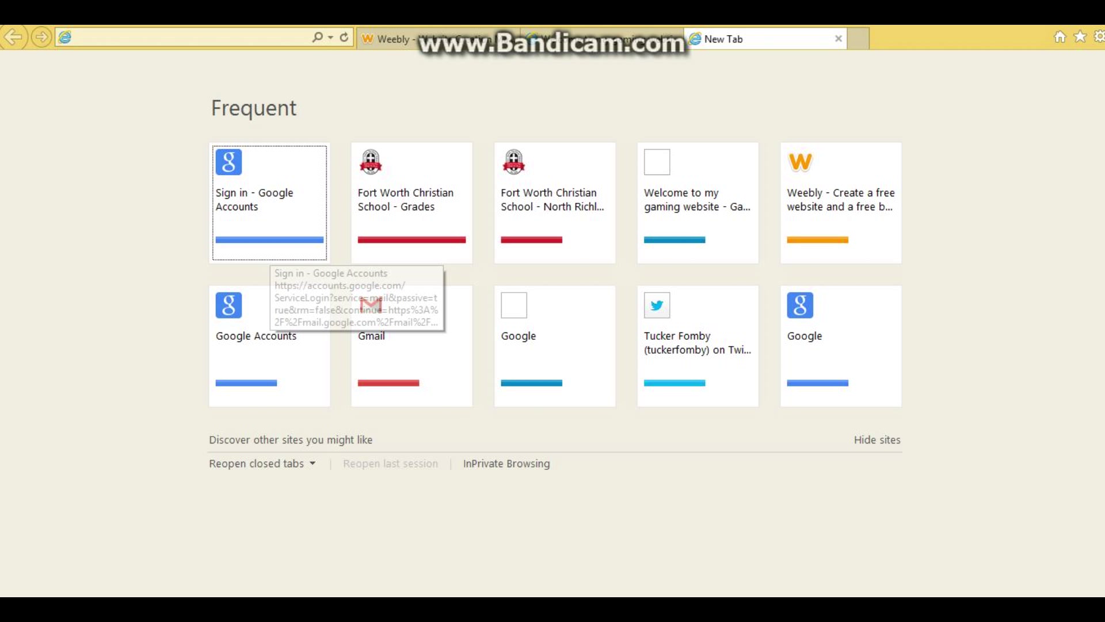
key(ctrl+l)
text(gamelist.com)
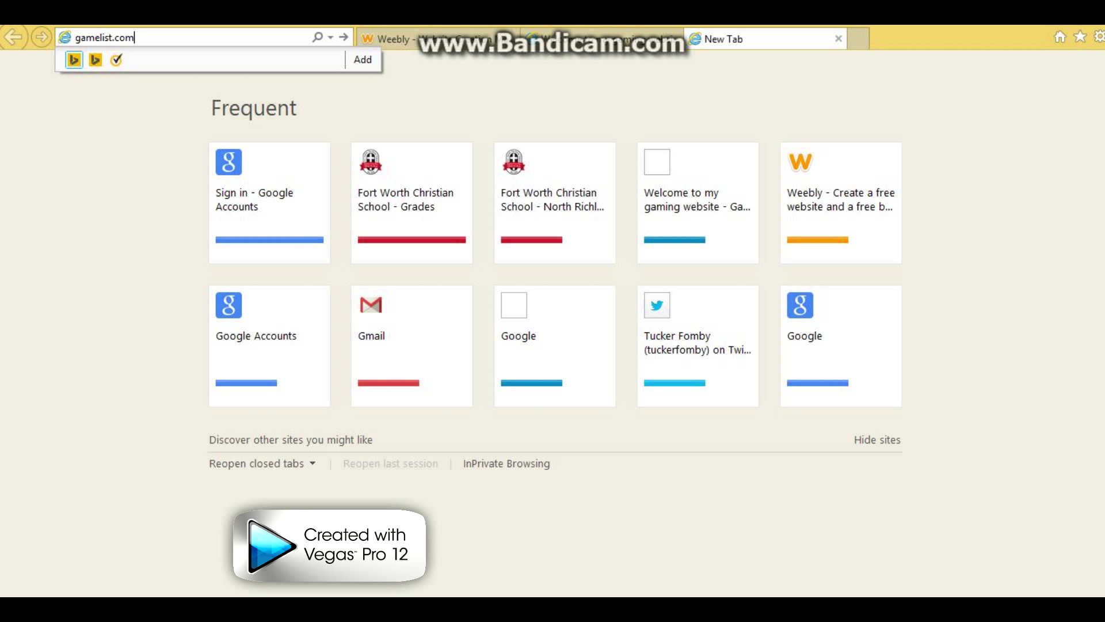
key(Return)
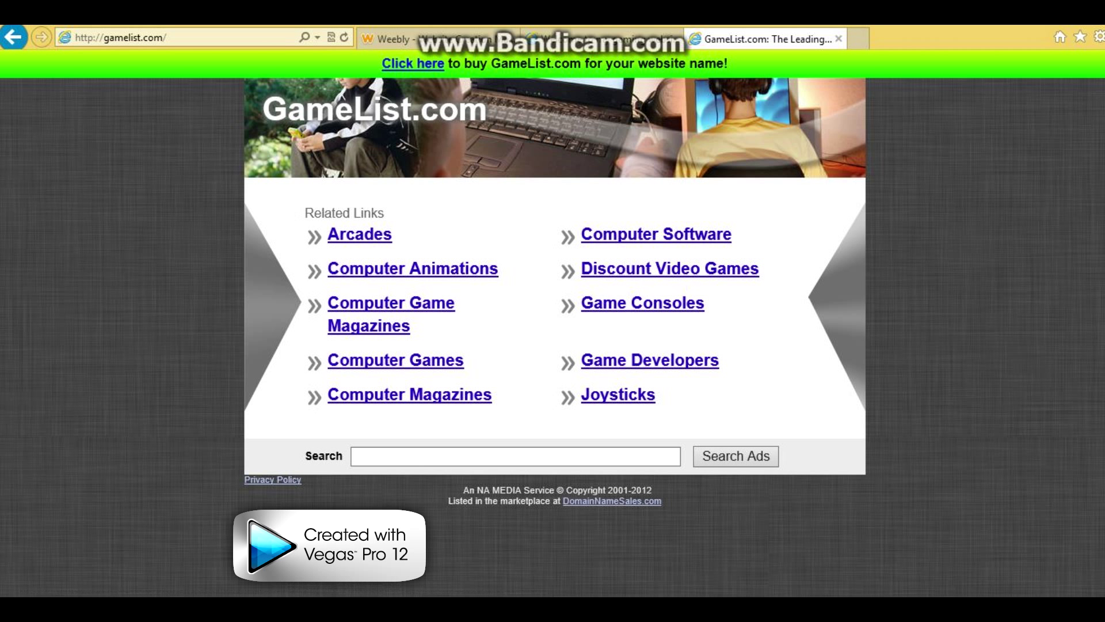
Search the web for "game list" and open the Free Online Games List site at gameslist.com.
click(173, 38)
text(game)
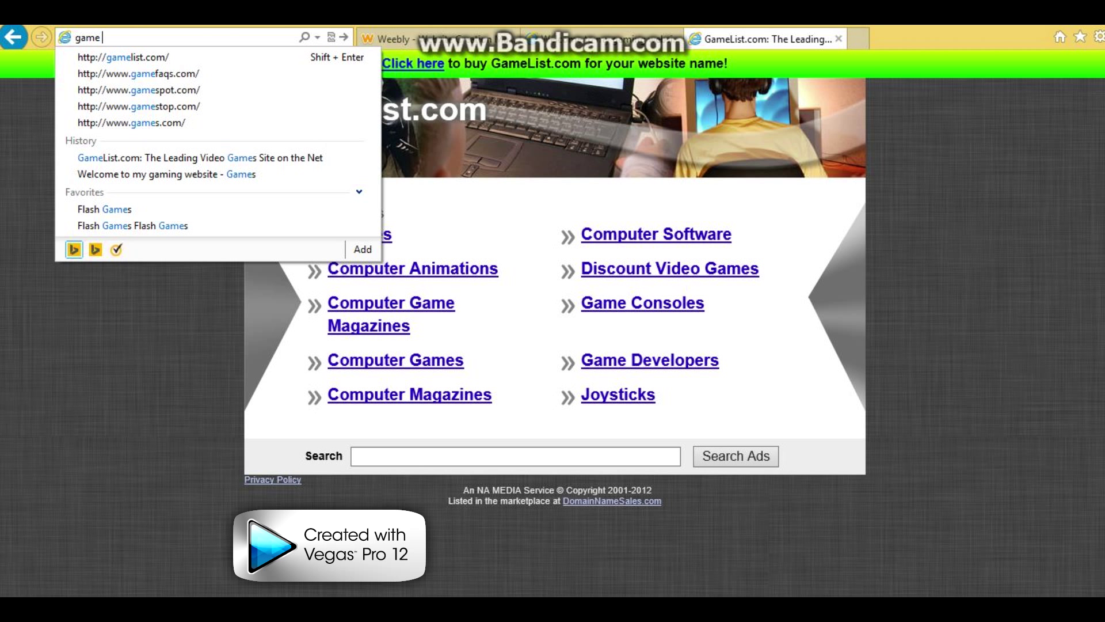
text( list)
key(Return)
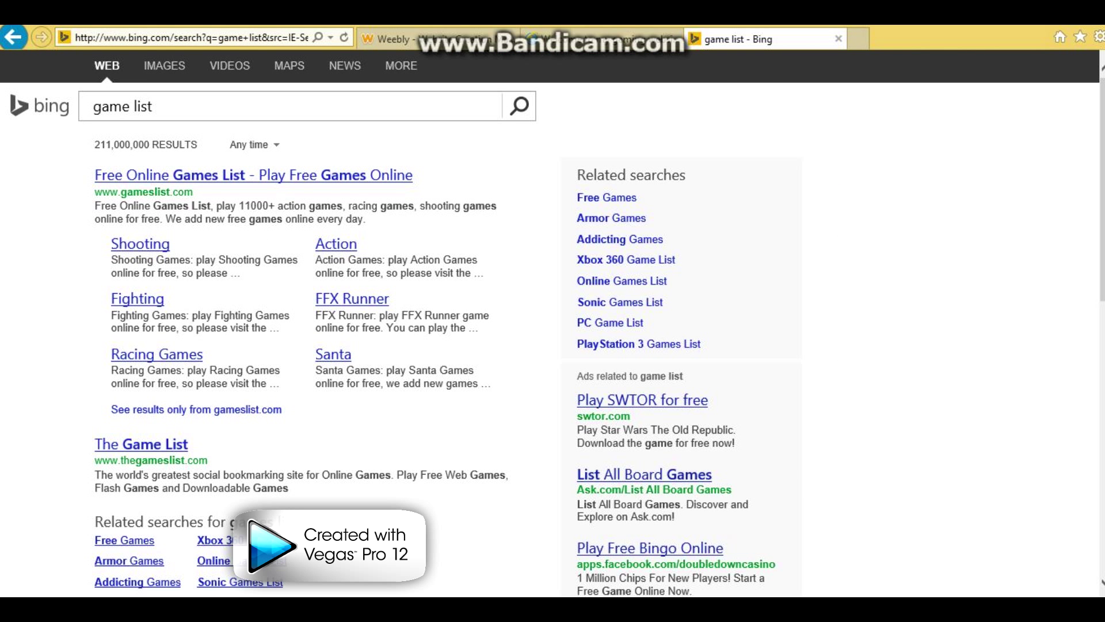
click(253, 175)
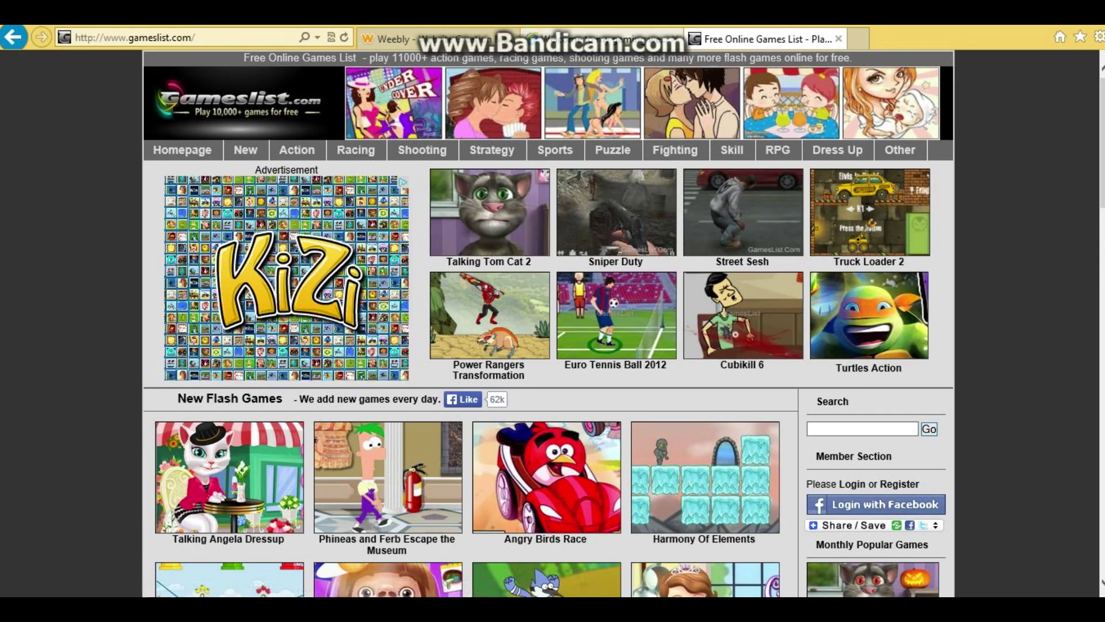
Reorder the tabs so gameslist.com sits before the gaming website, and open the FFX Runner game page on gameslist.com.
drag(602, 38, 739, 38)
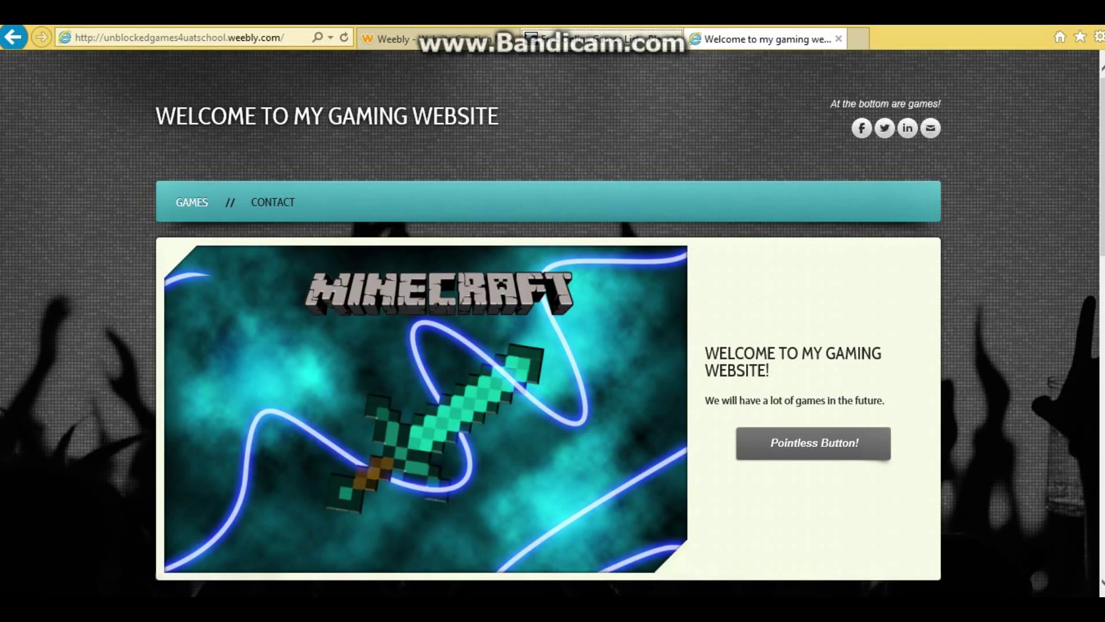
click(601, 38)
scroll(548, 322, down, 5)
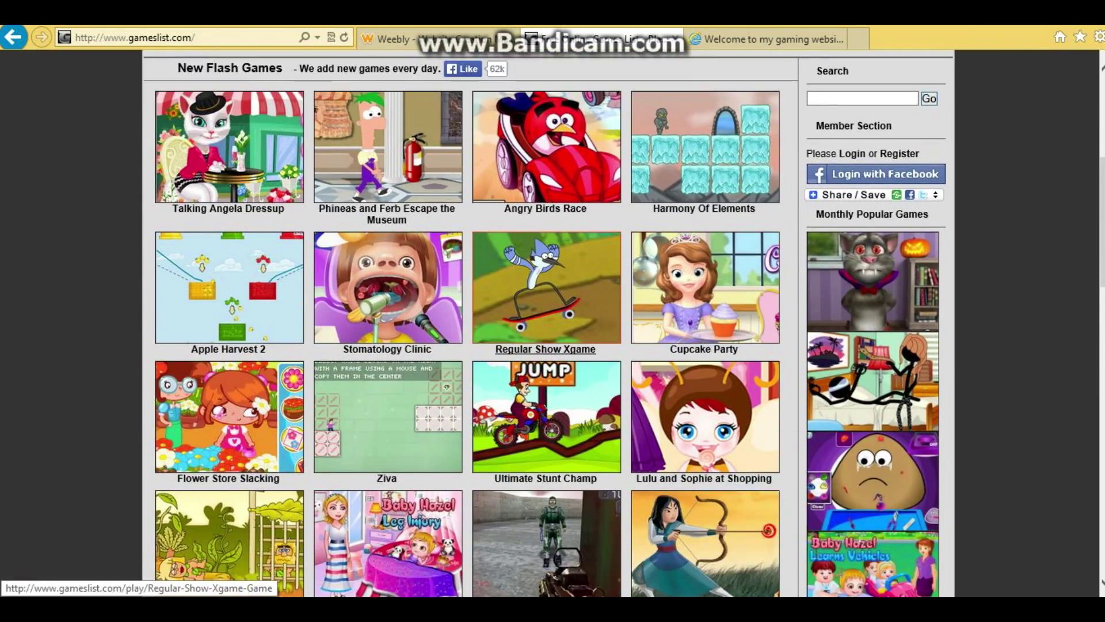
scroll(545, 288, down, 7)
scroll(387, 299, down, 6)
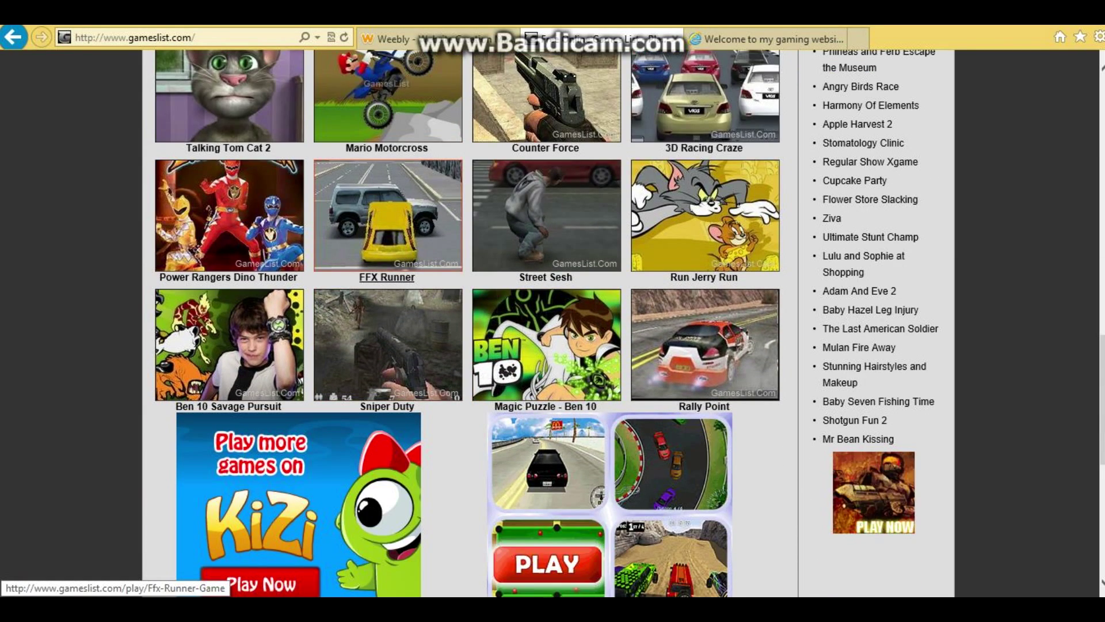
click(387, 215)
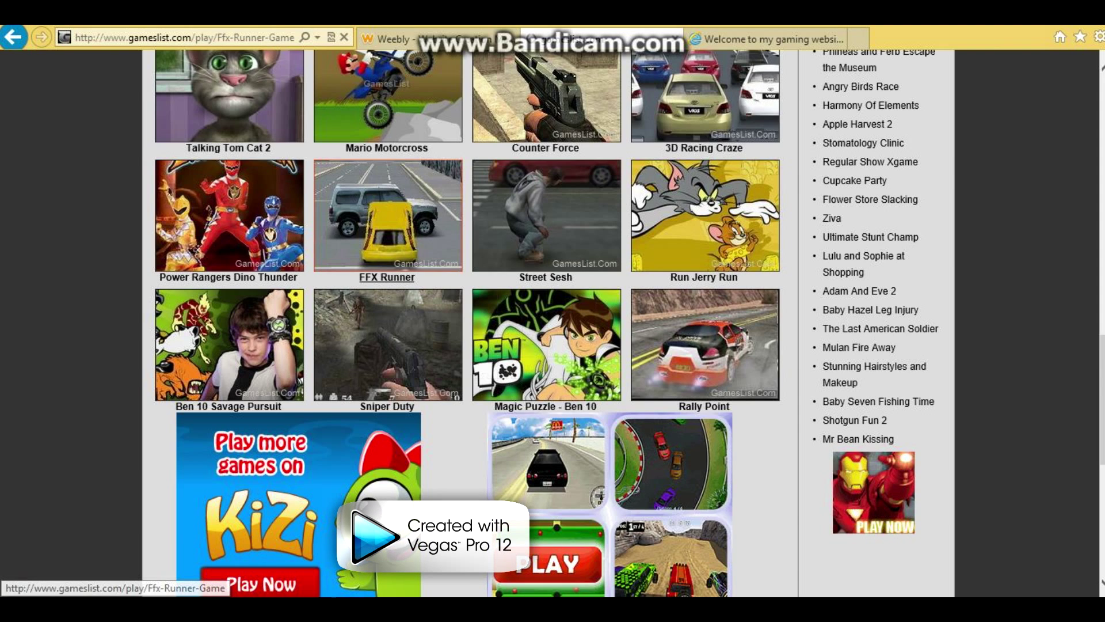
Open the Super Heroes Race 3 page from the most popular games listed below FFX Runner.
scroll(548, 322, down, 5)
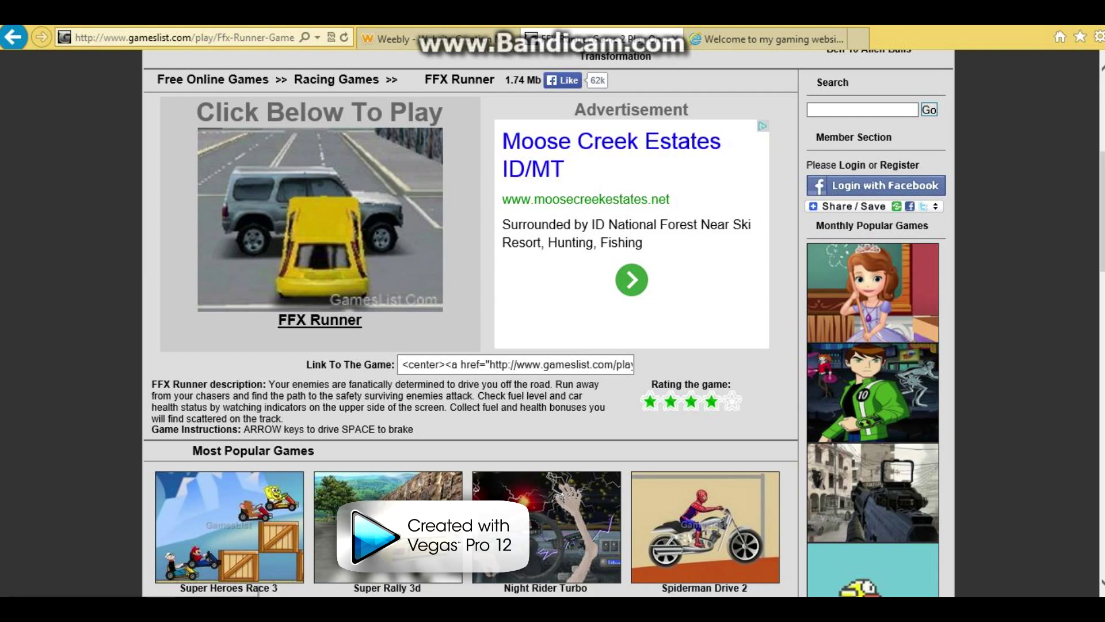
scroll(387, 276, down, 4)
scroll(386, 277, down, 1)
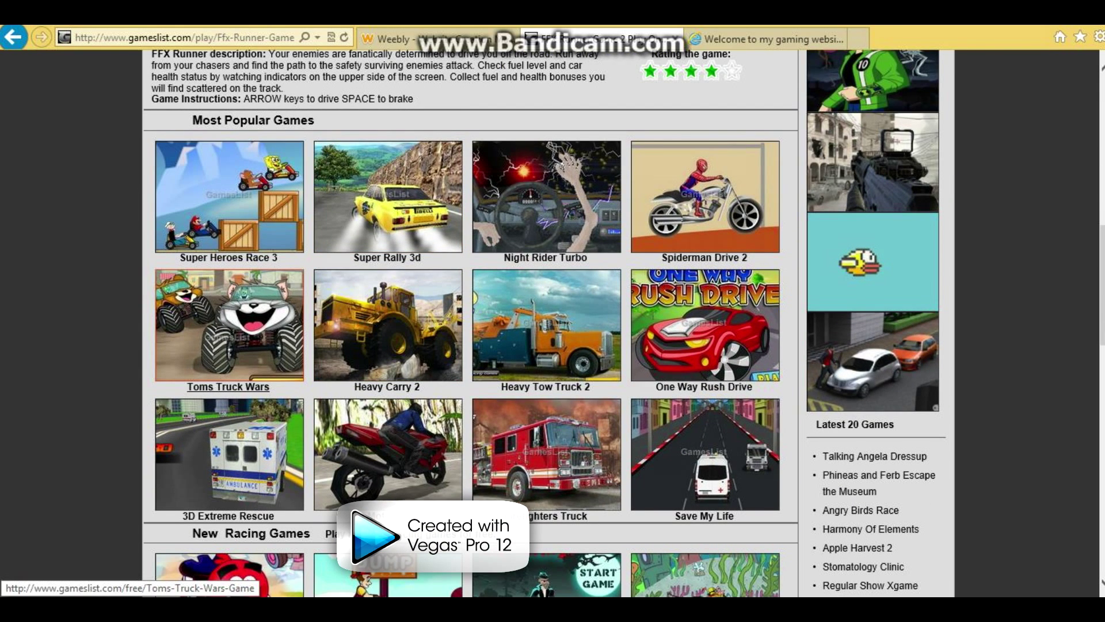
click(229, 196)
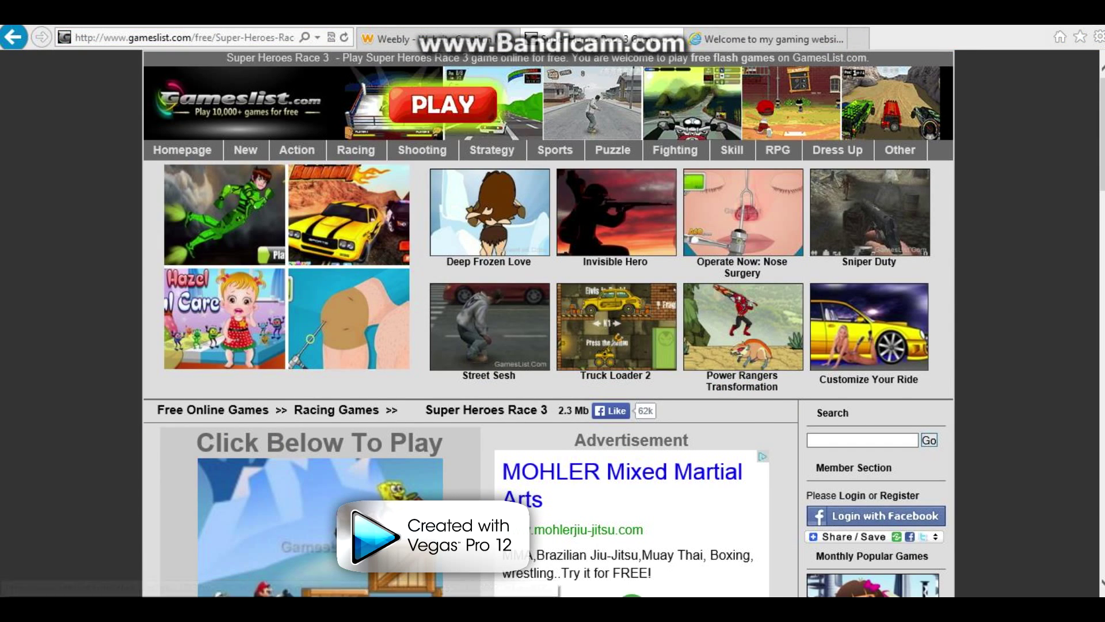
Copy the full embed code of Super Heroes Race 3 from its game page.
scroll(549, 322, down, 3)
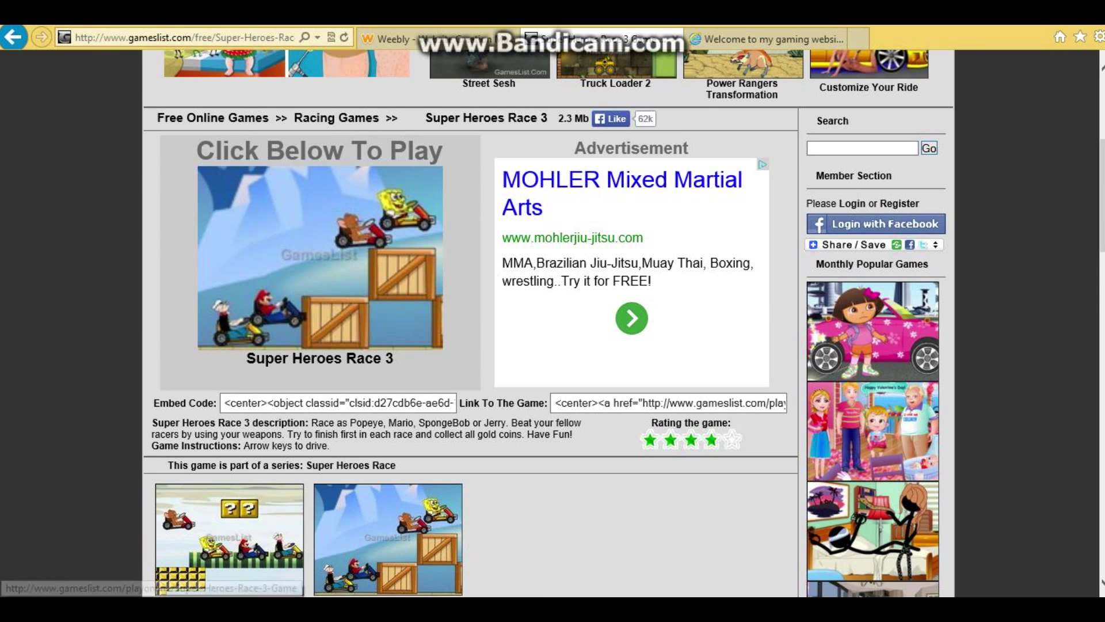
scroll(549, 323, up, 1)
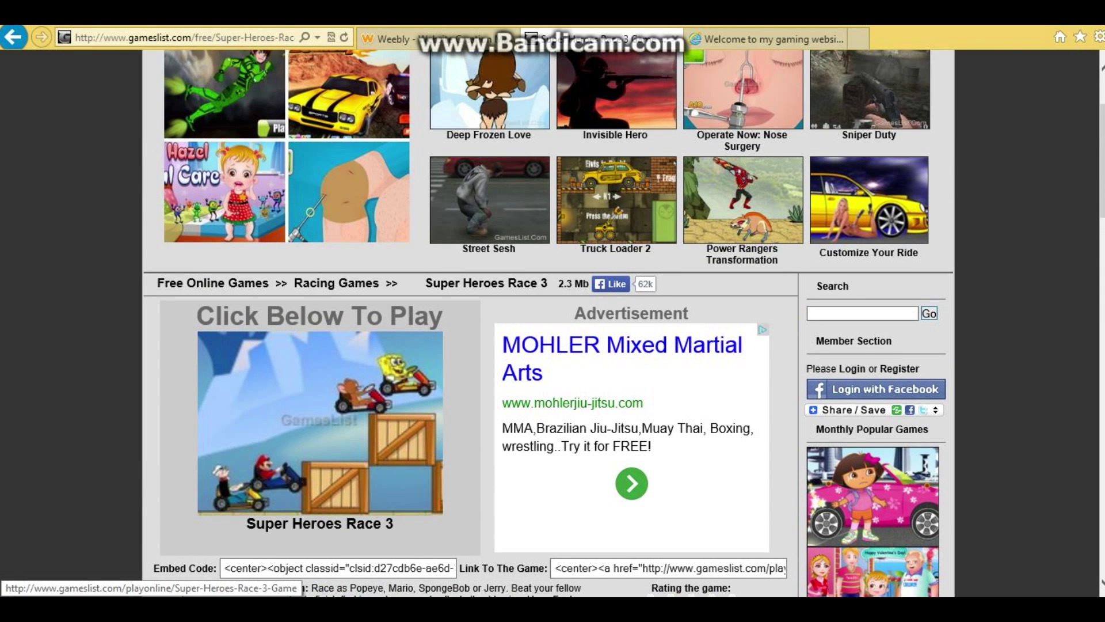
scroll(549, 322, down, 1)
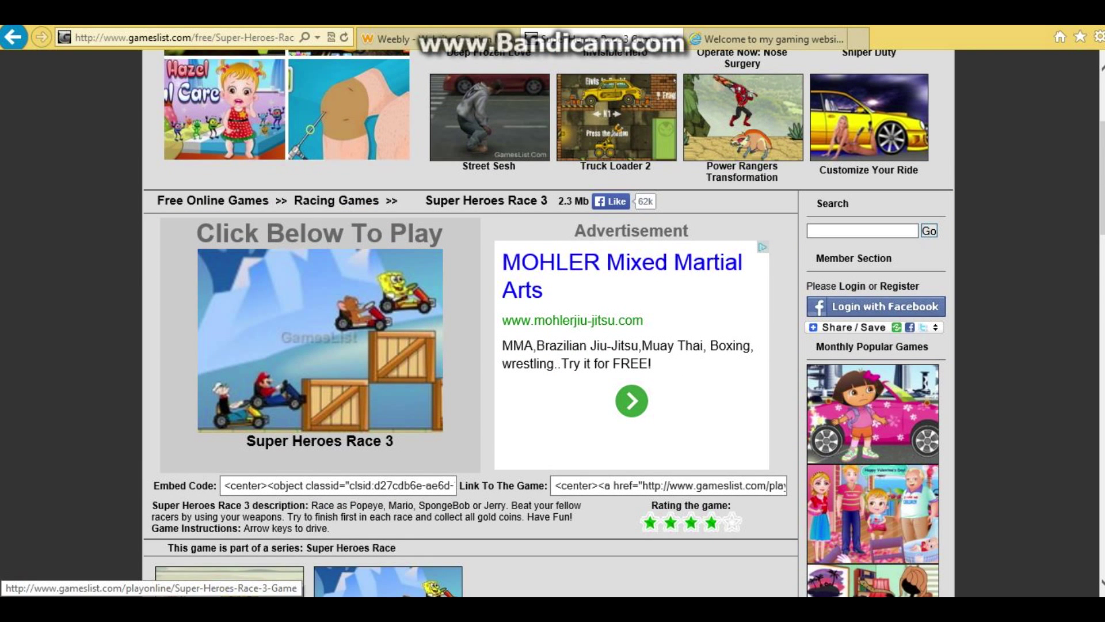
scroll(489, 166, up, 1)
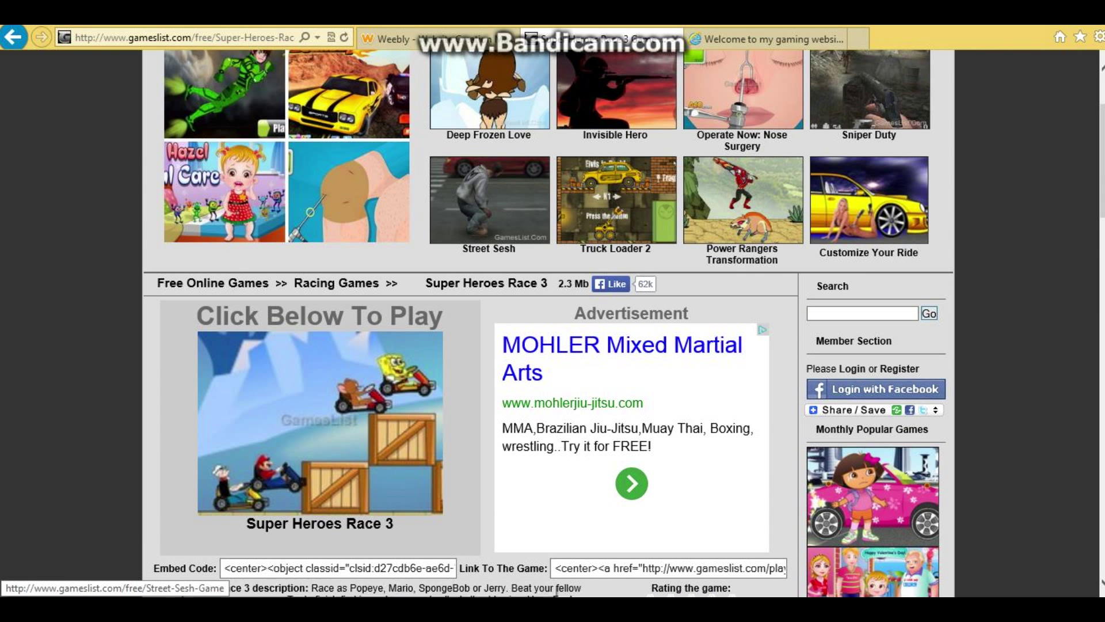
scroll(547, 323, down, 2)
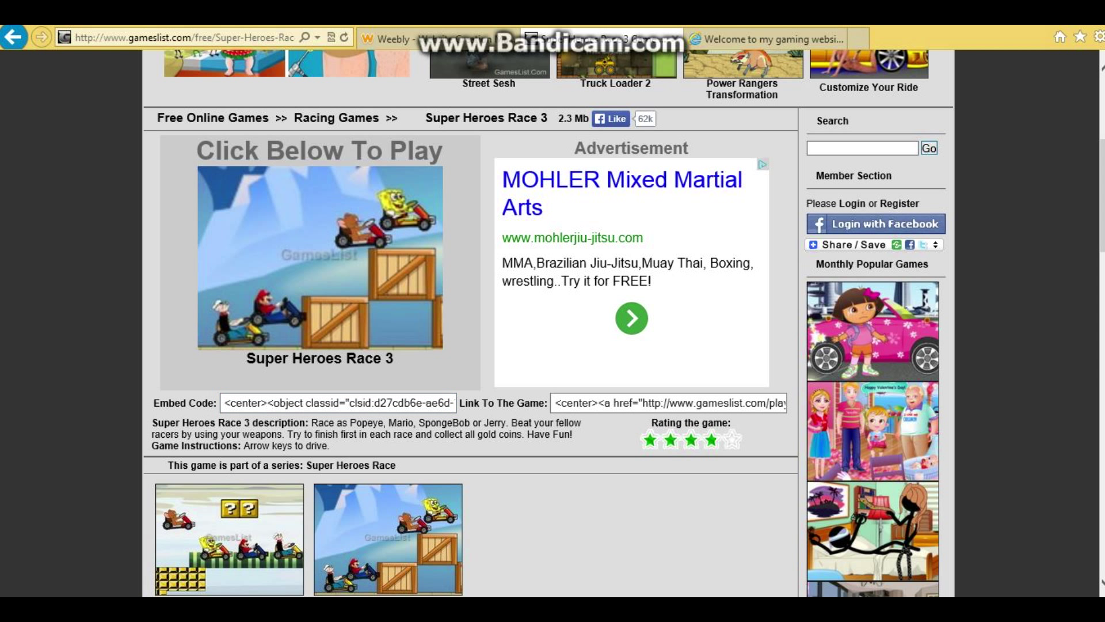
click(317, 402)
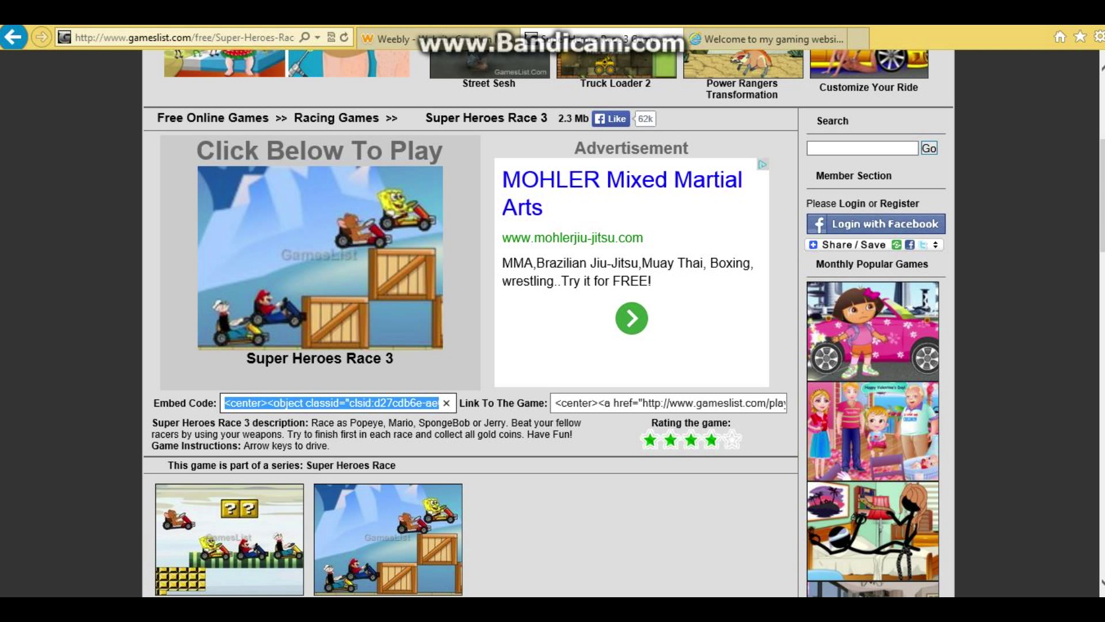
right_click(364, 403)
click(398, 455)
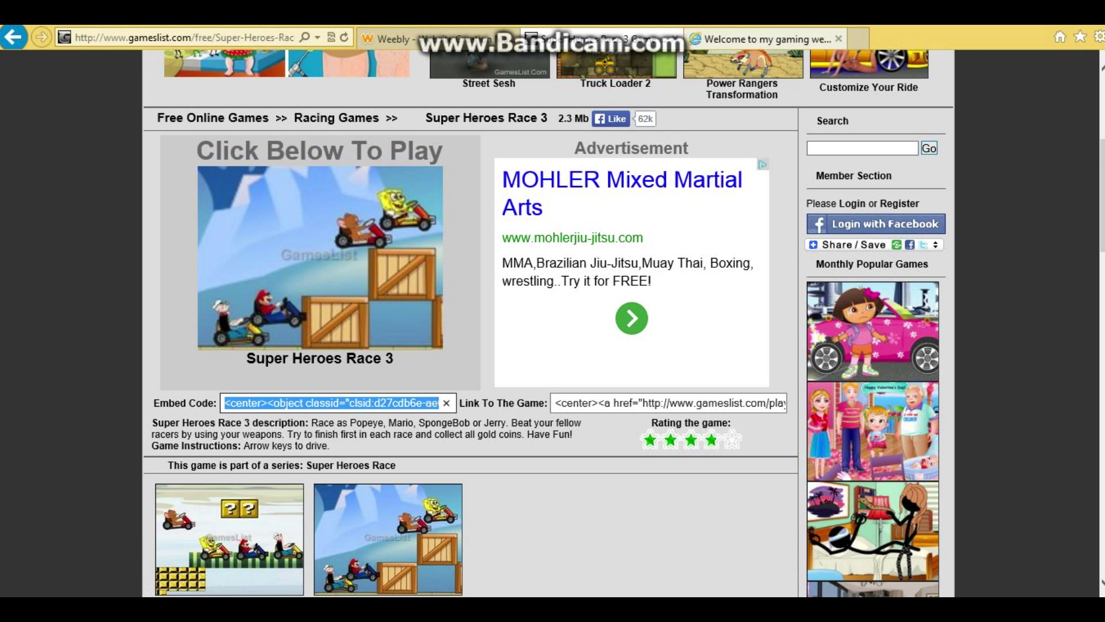
Switch to the Weebly editor, add a new page named "Super Heroes Race 3", and save it for editing.
click(437, 38)
scroll(643, 339, down, 1)
scroll(643, 337, down, 5)
scroll(643, 337, up, 2)
scroll(643, 337, down, 4)
scroll(643, 337, up, 4)
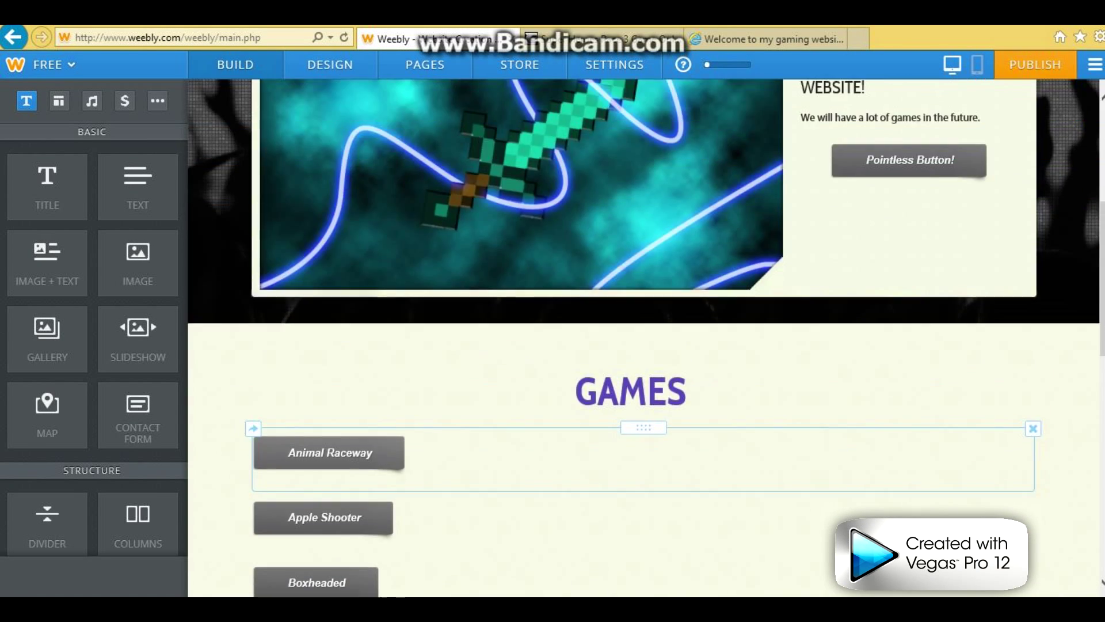
scroll(644, 339, up, 6)
click(425, 64)
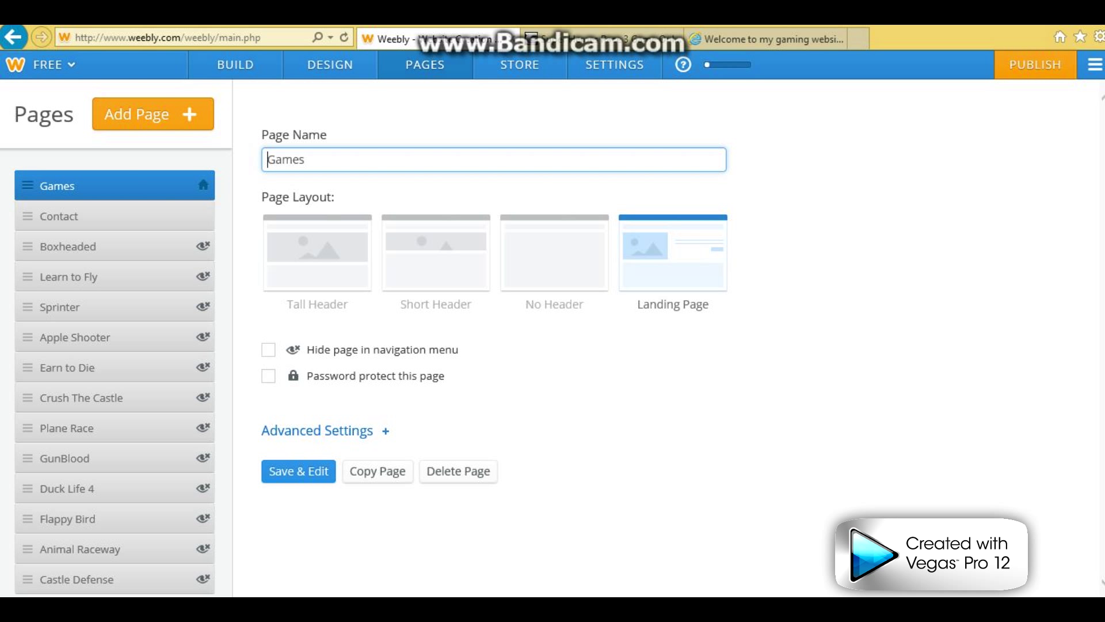
click(152, 114)
click(141, 158)
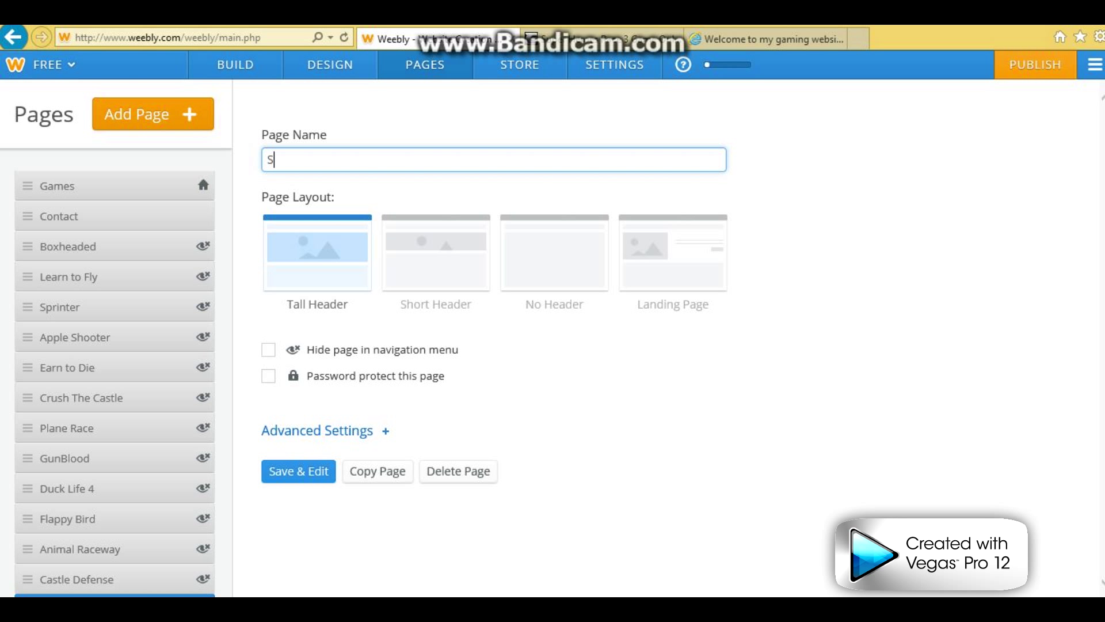
text(Super Heroes Race 3)
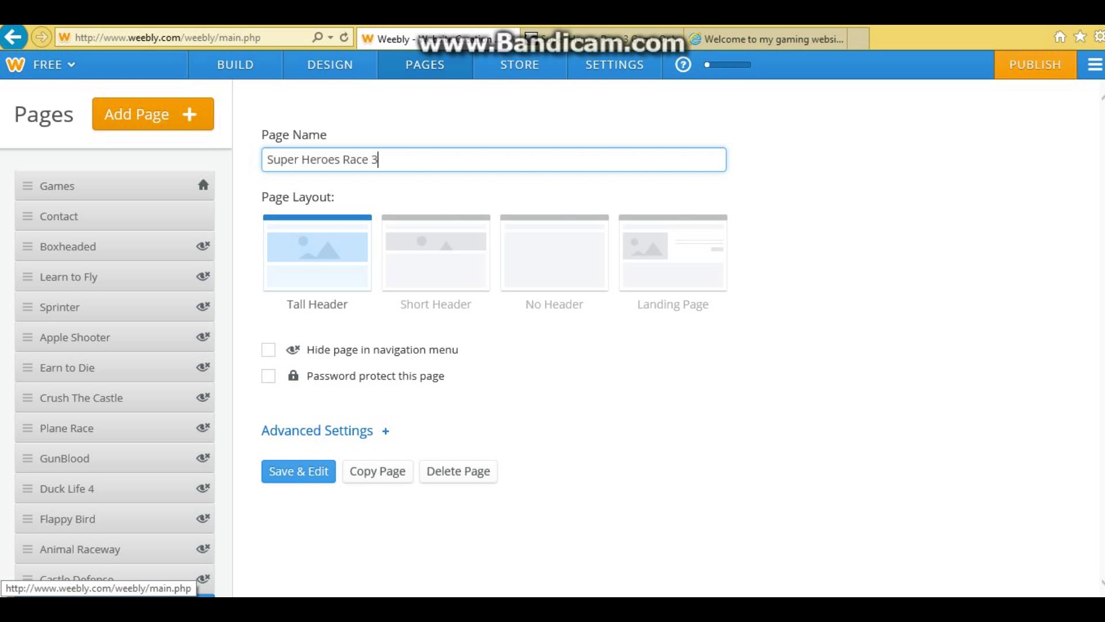
click(298, 470)
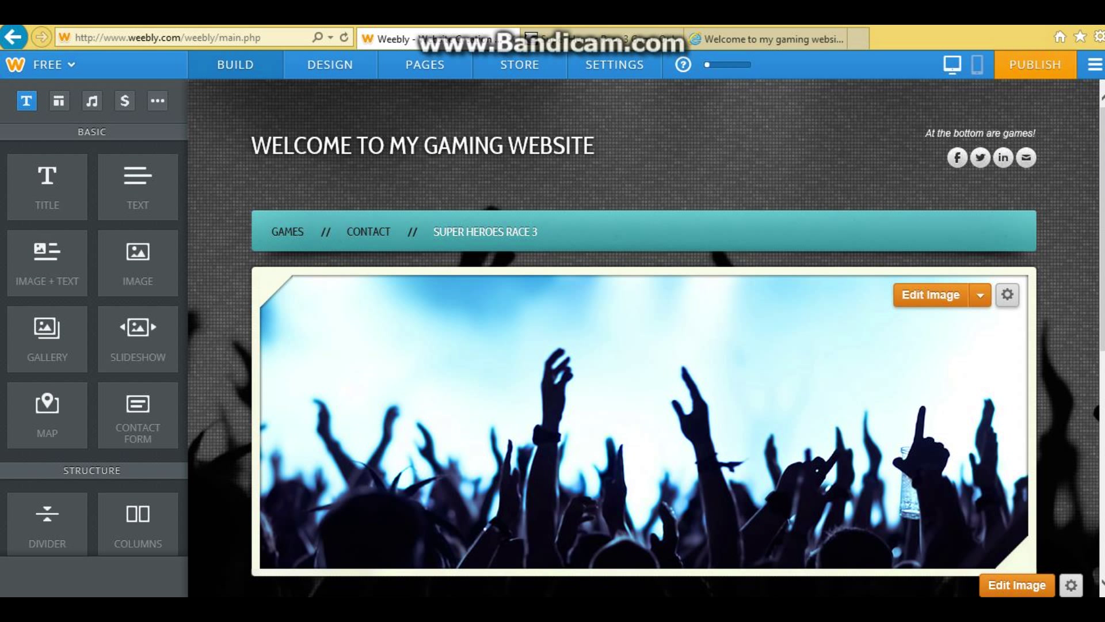
Change the new Super Heroes Race 3 page to the layout without a header image.
click(1007, 294)
click(916, 412)
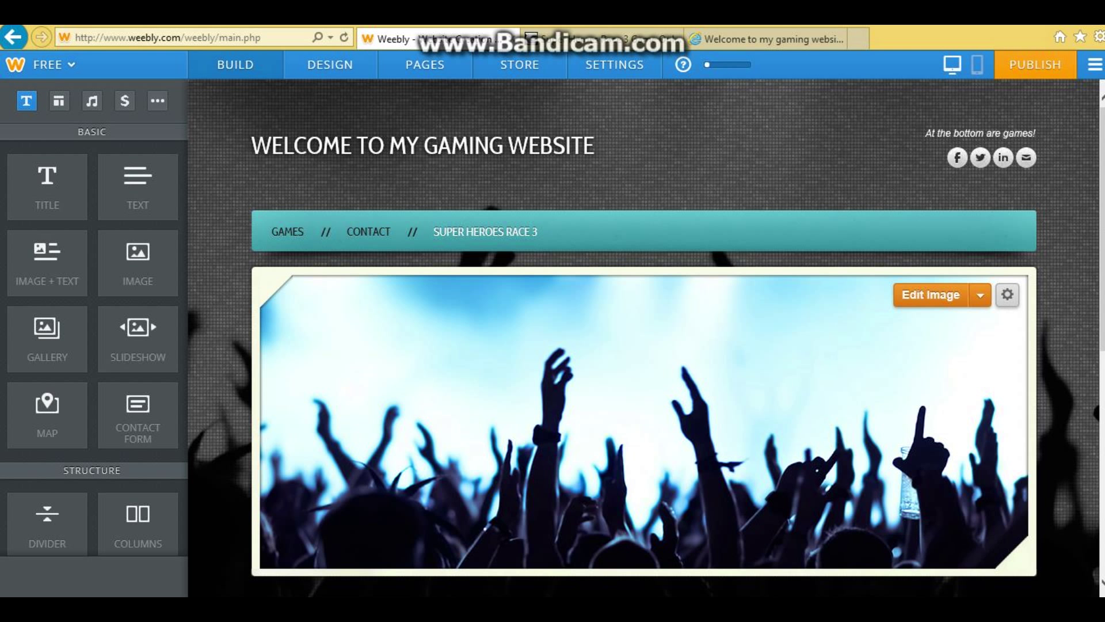
scroll(644, 337, down, 3)
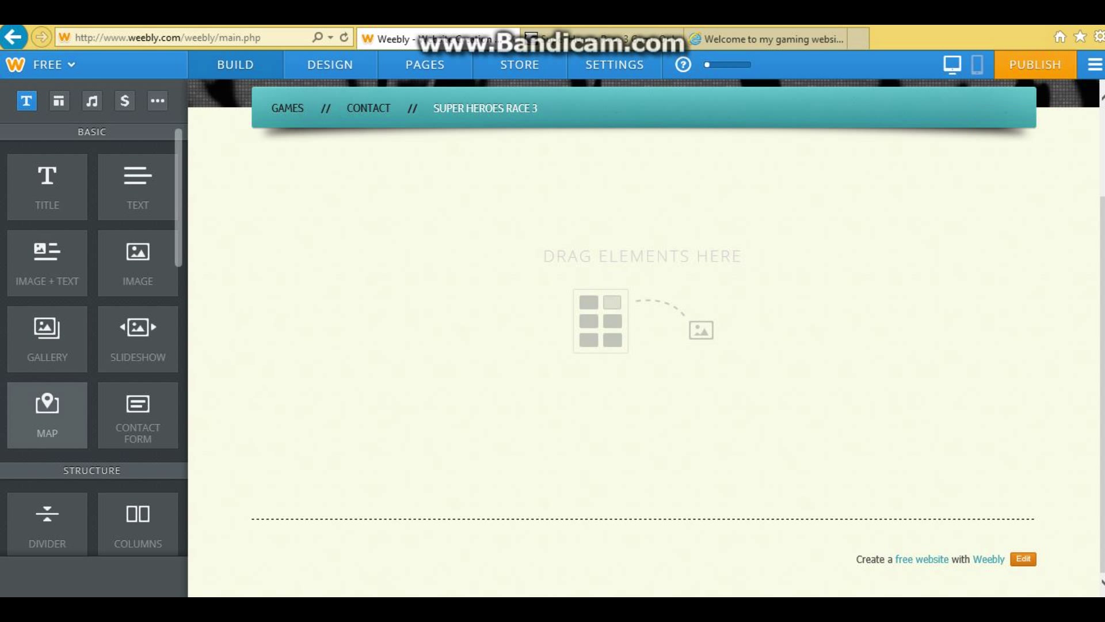
Add an Embed Code element to the empty page content and paste the copied game code as its custom HTML.
scroll(48, 403, down, 5)
scroll(92, 403, down, 5)
drag(138, 423, 301, 198)
click(312, 176)
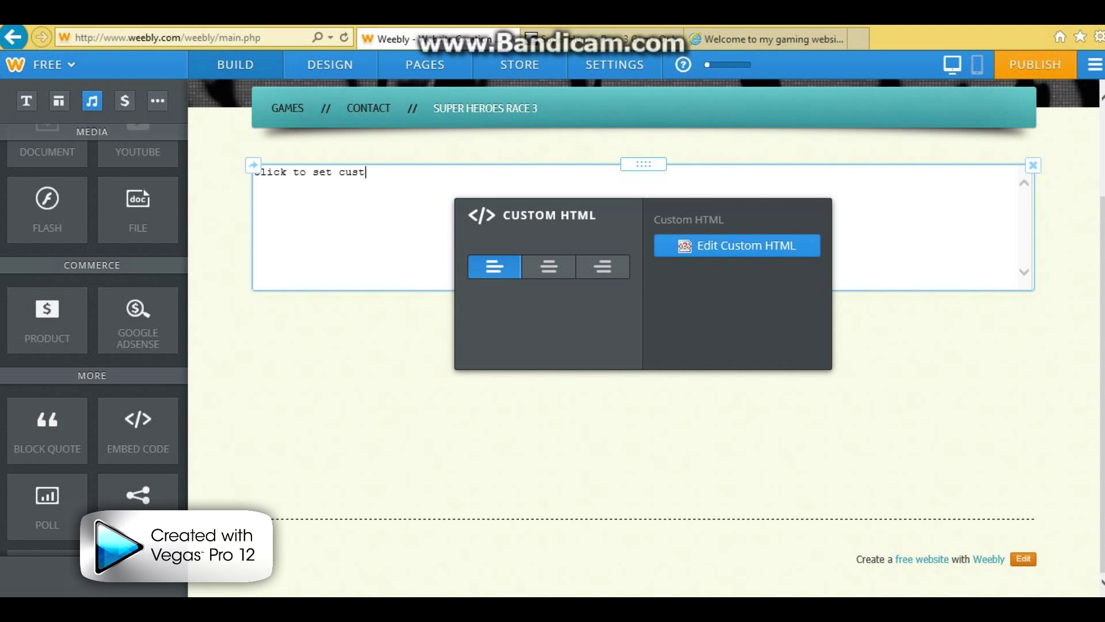
right_click(370, 209)
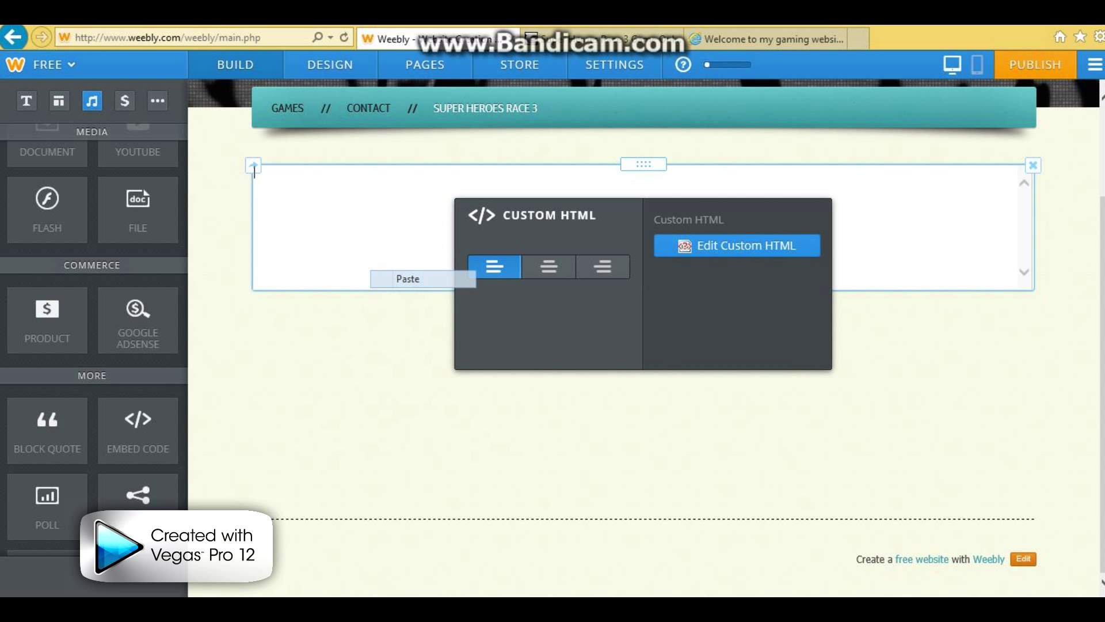
click(397, 279)
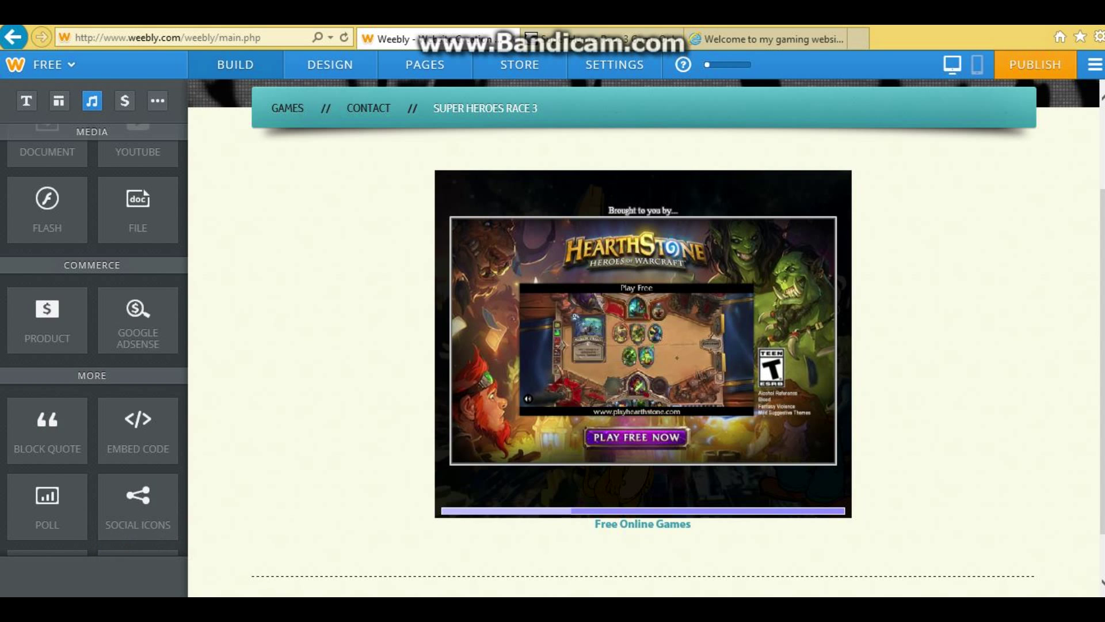
Open the Games page in the editor and look through its list of game buttons down to Sprinter.
scroll(643, 346, up, 2)
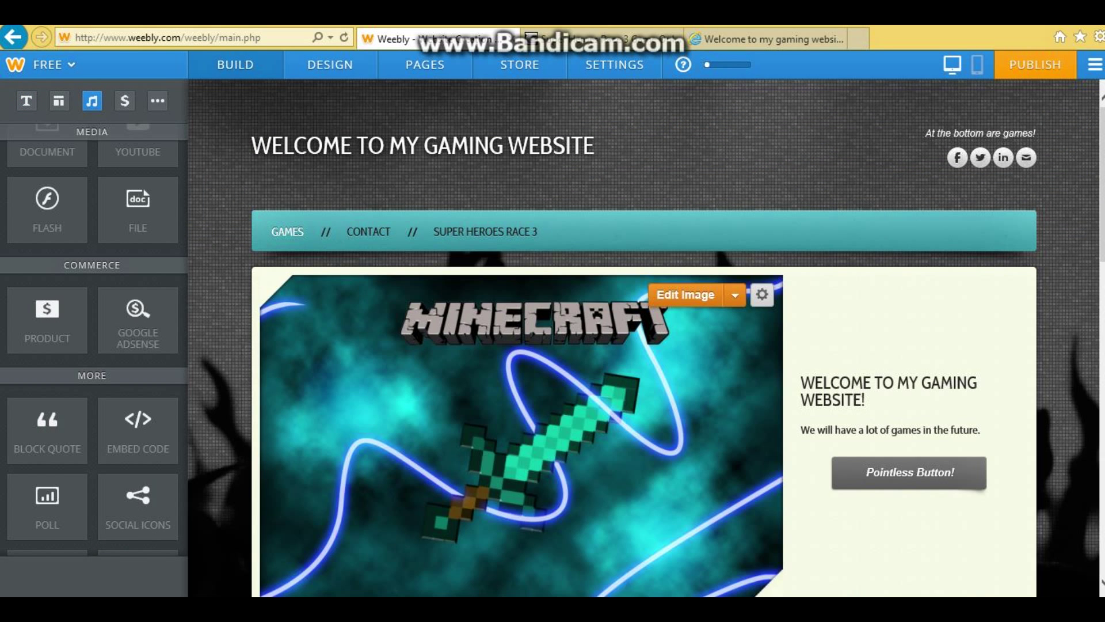
scroll(521, 346, down, 3)
scroll(92, 340, up, 1)
scroll(92, 340, down, 2)
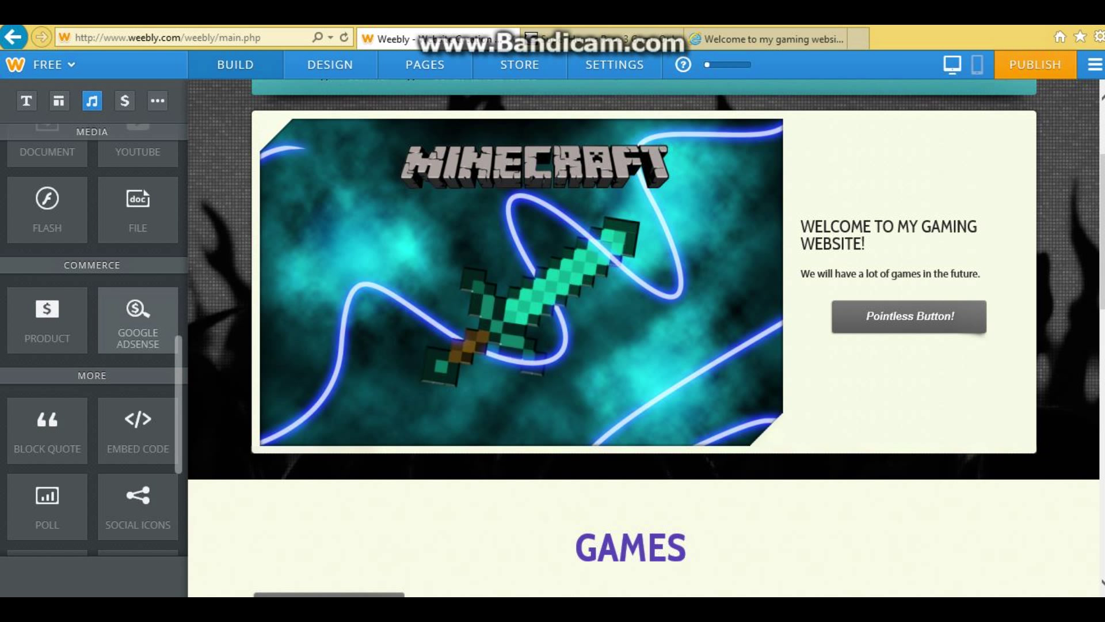
scroll(92, 340, down, 1)
scroll(643, 345, down, 8)
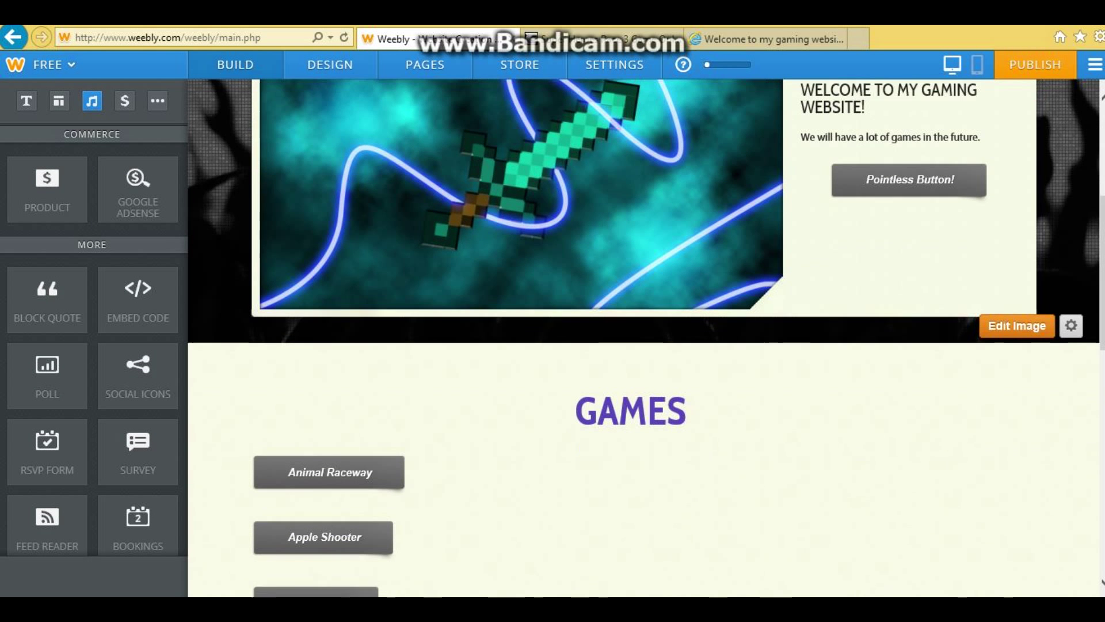
scroll(643, 345, down, 2)
scroll(643, 345, up, 3)
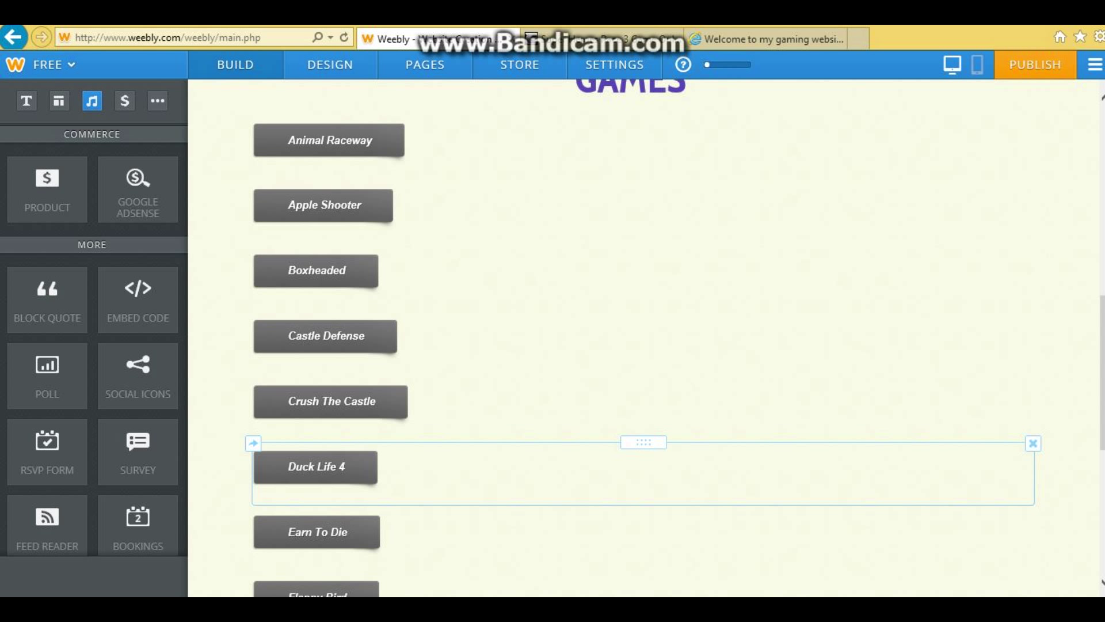
scroll(643, 340, down, 6)
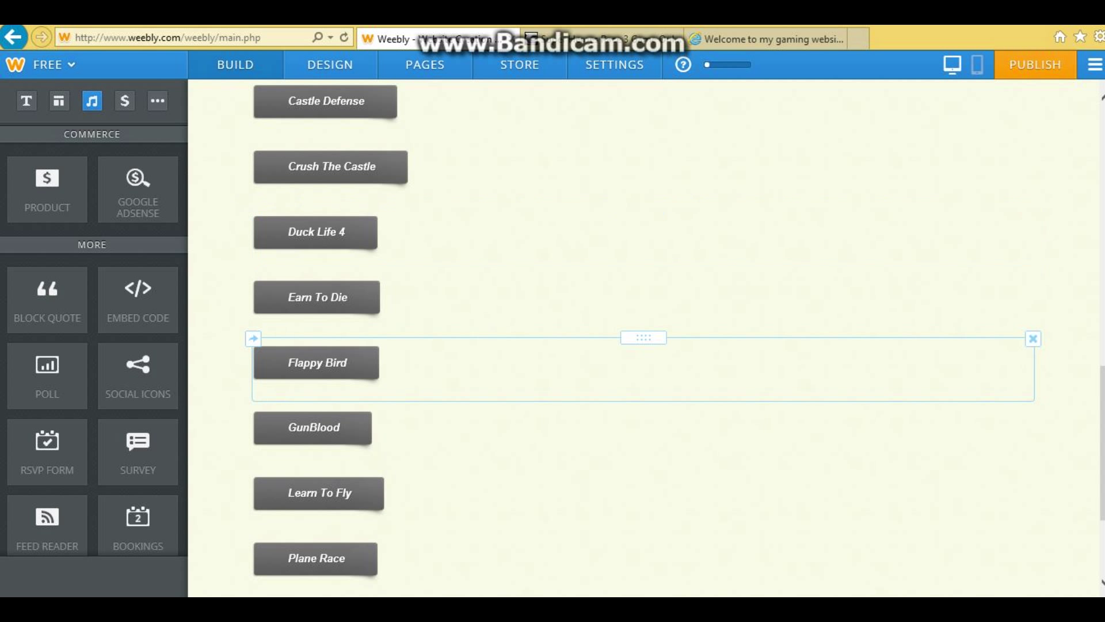
scroll(642, 340, down, 1)
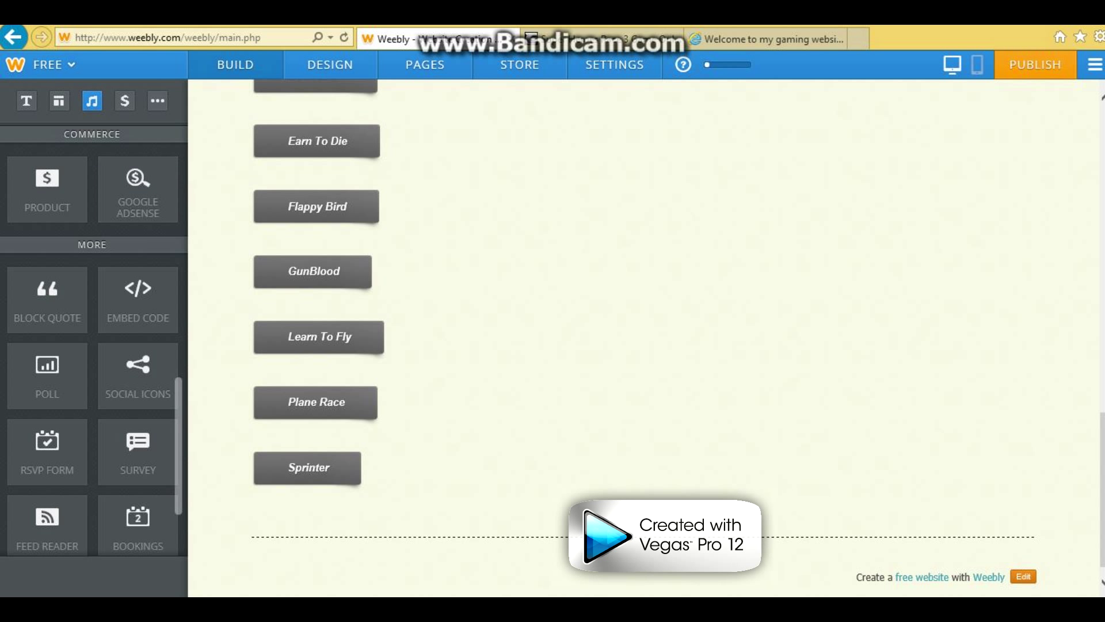
scroll(94, 339, down, 1)
Add a Button element below the Sprinter button and label it "Super Heroes Race 3".
scroll(93, 339, up, 4)
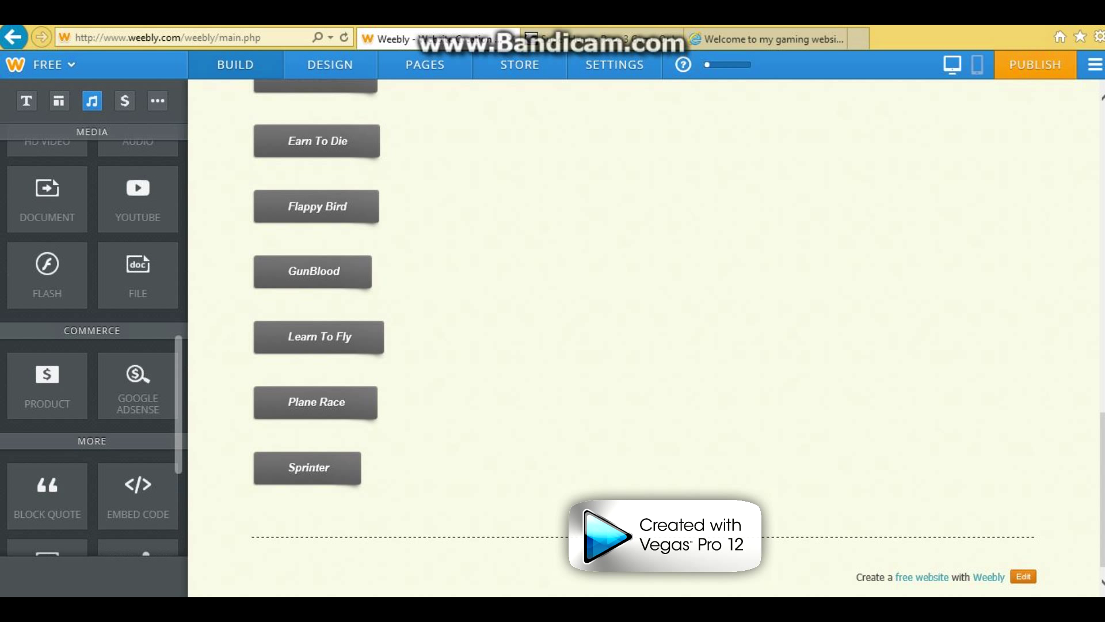
scroll(138, 271, up, 1)
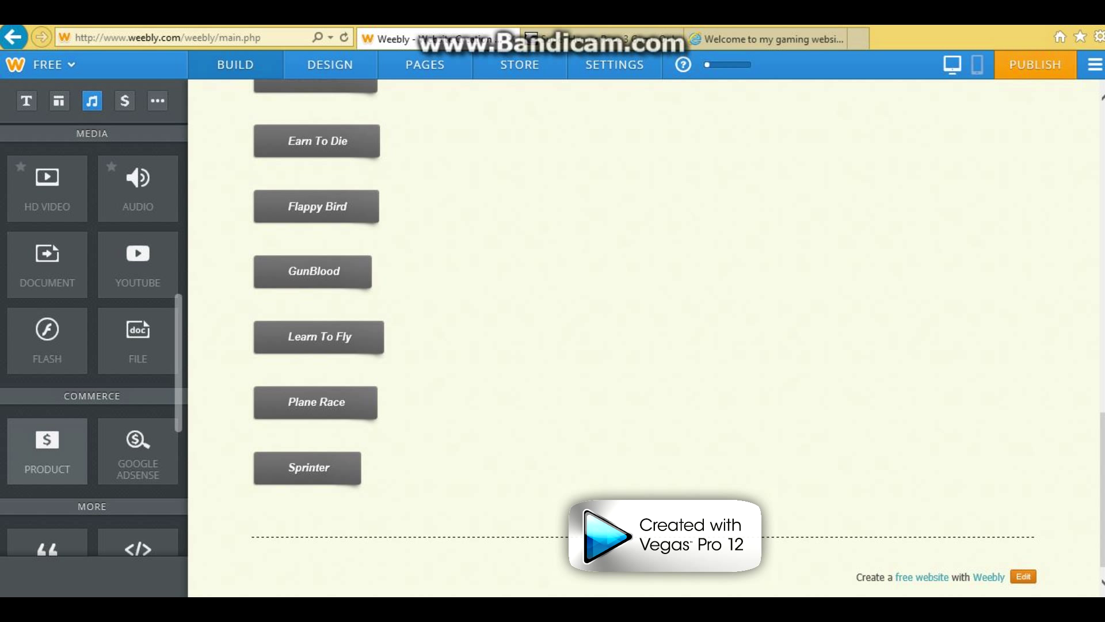
scroll(138, 339, down, 1)
scroll(93, 339, up, 3)
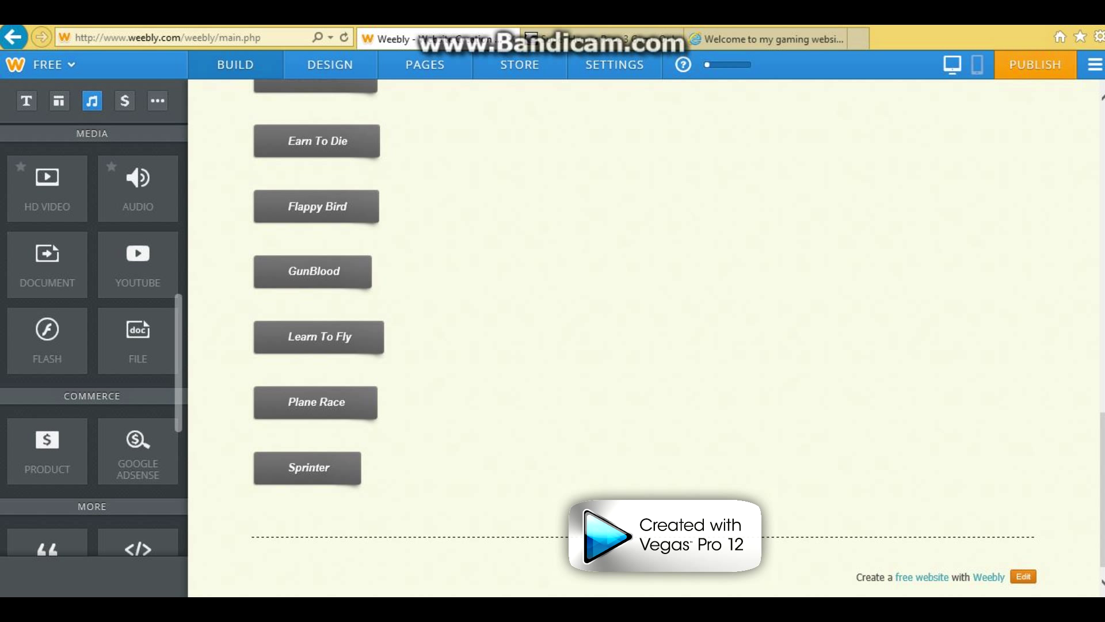
drag(137, 209, 345, 472)
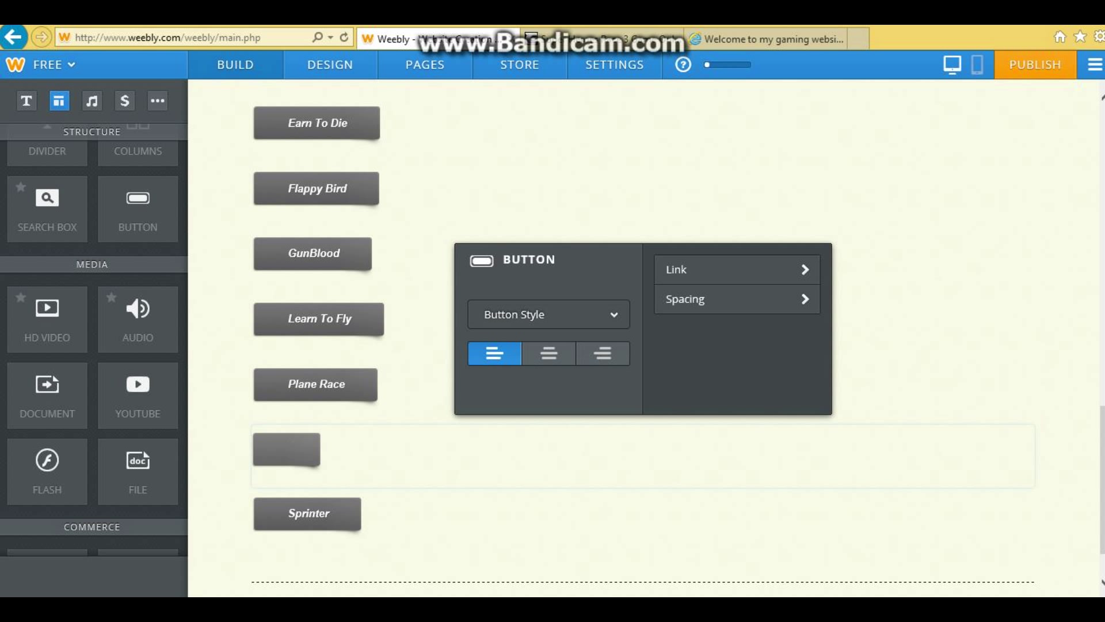
drag(286, 450, 291, 534)
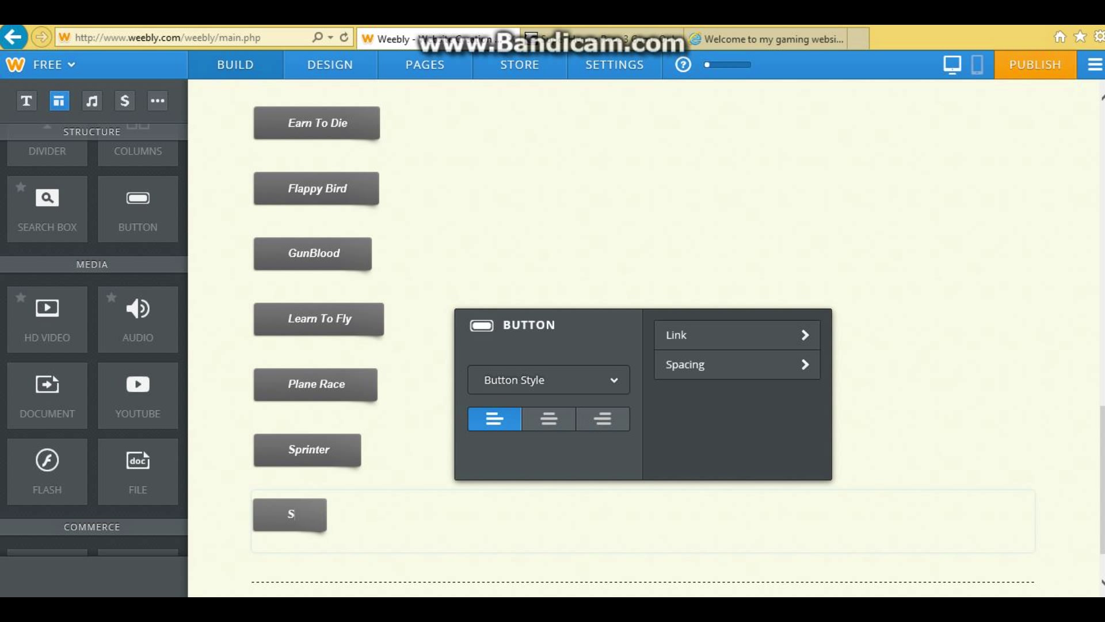
text(Super Heroes Race 3)
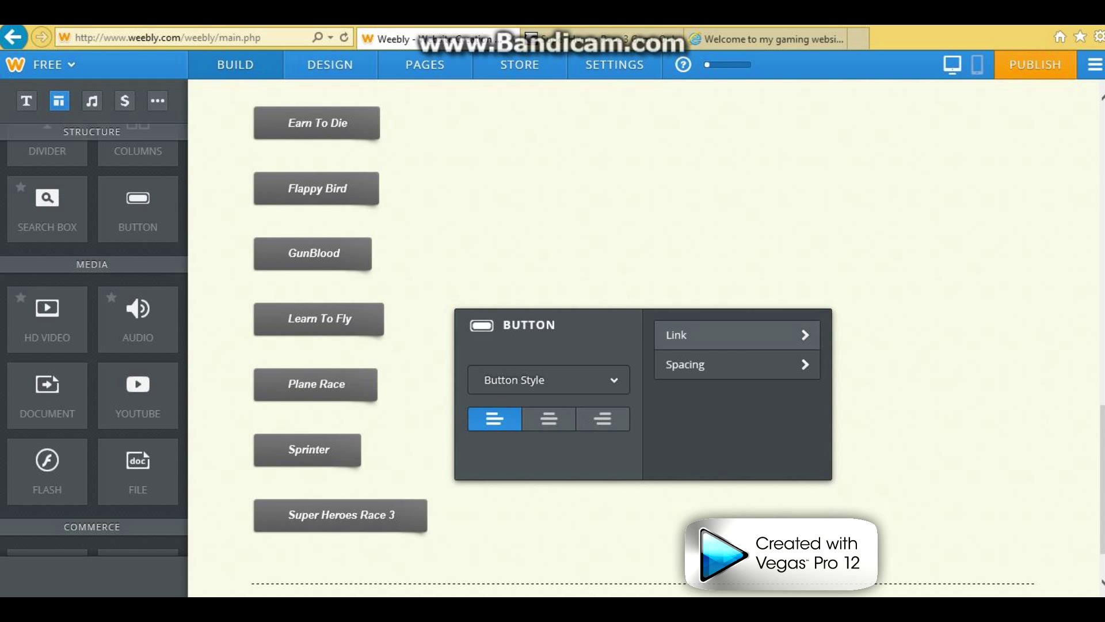
Publish the website with the new page and dismiss the publishing dialog.
click(676, 334)
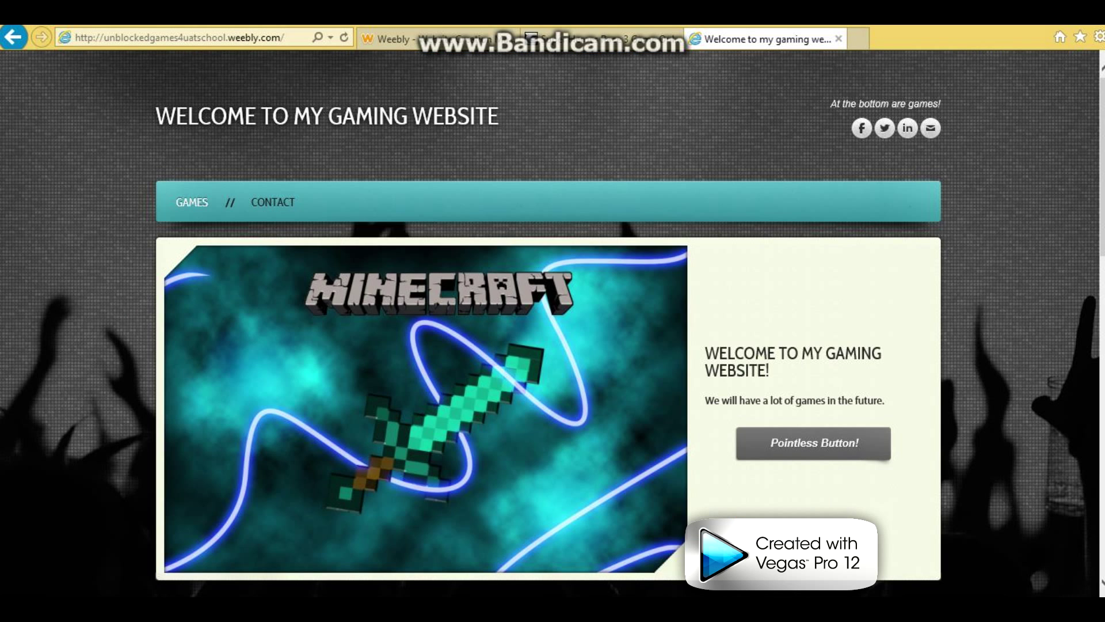
scroll(553, 322, down, 5)
scroll(553, 323, up, 5)
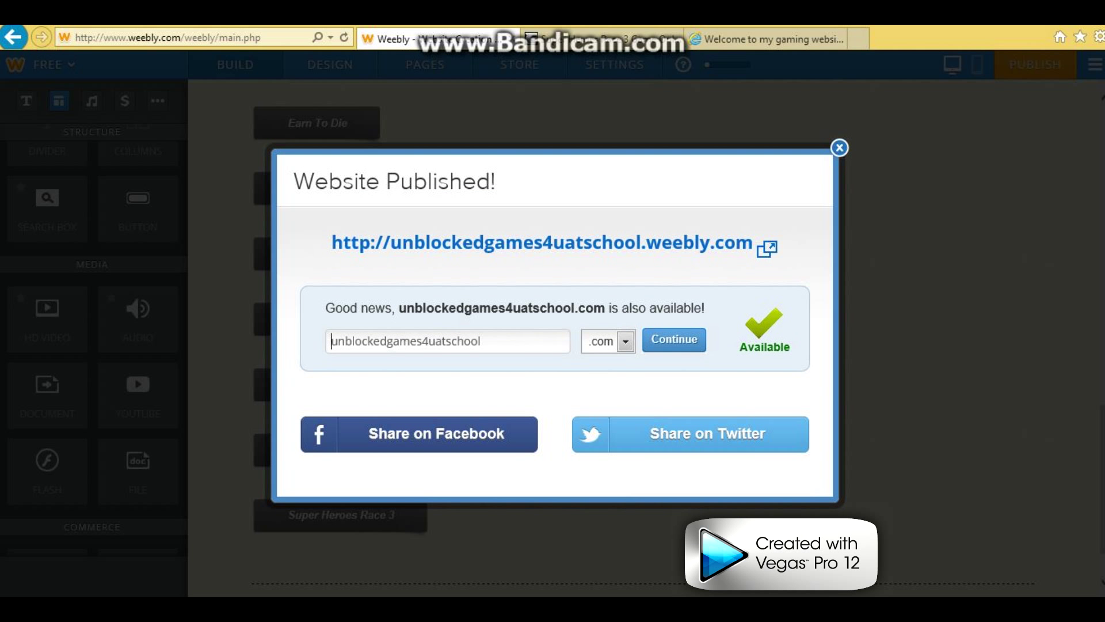
key(Escape)
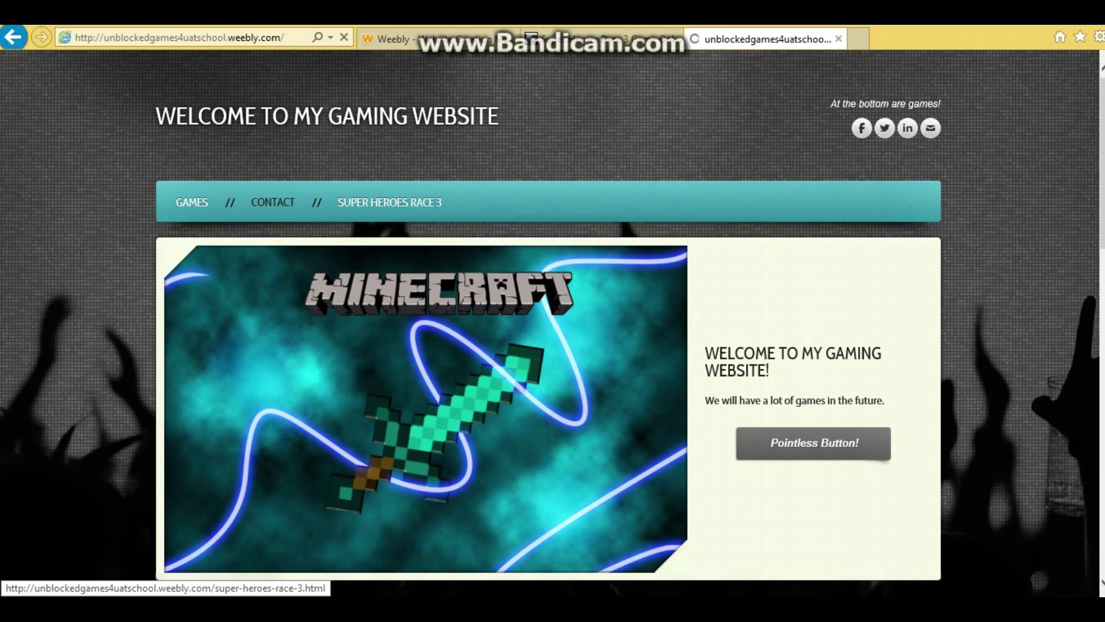
Open the Super Heroes Race 3 page on the live site and copy its web address.
click(390, 202)
right_click(228, 37)
click(248, 91)
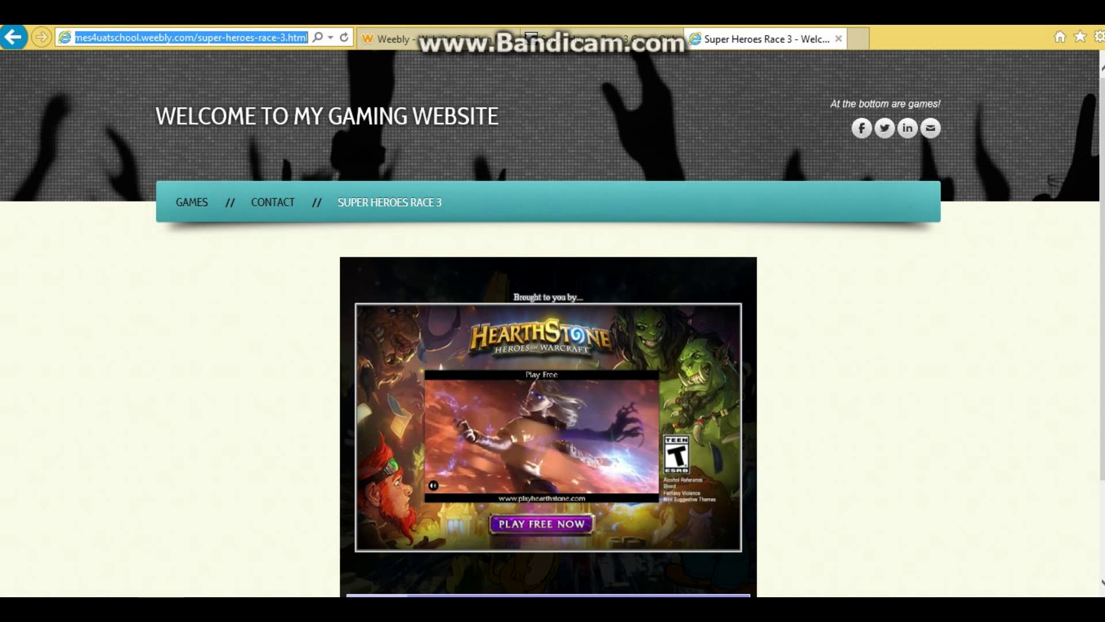
Switch back to the Weebly editor and link the Super Heroes Race 3 button to the copied page address as a Website URL.
click(191, 202)
click(602, 39)
click(439, 39)
scroll(642, 338, down, 1)
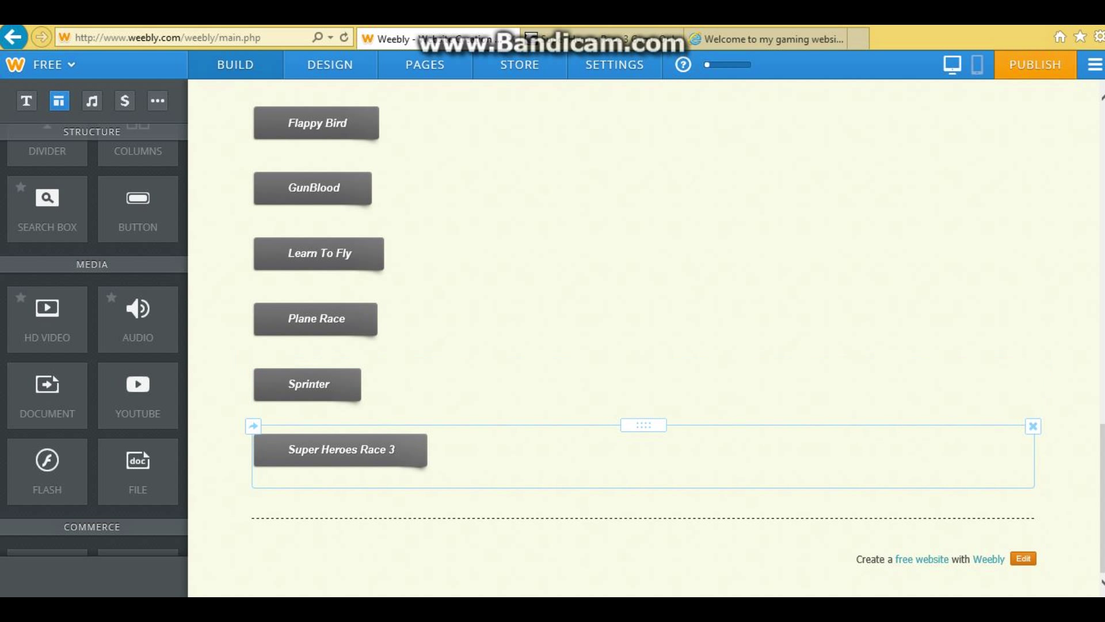
click(340, 449)
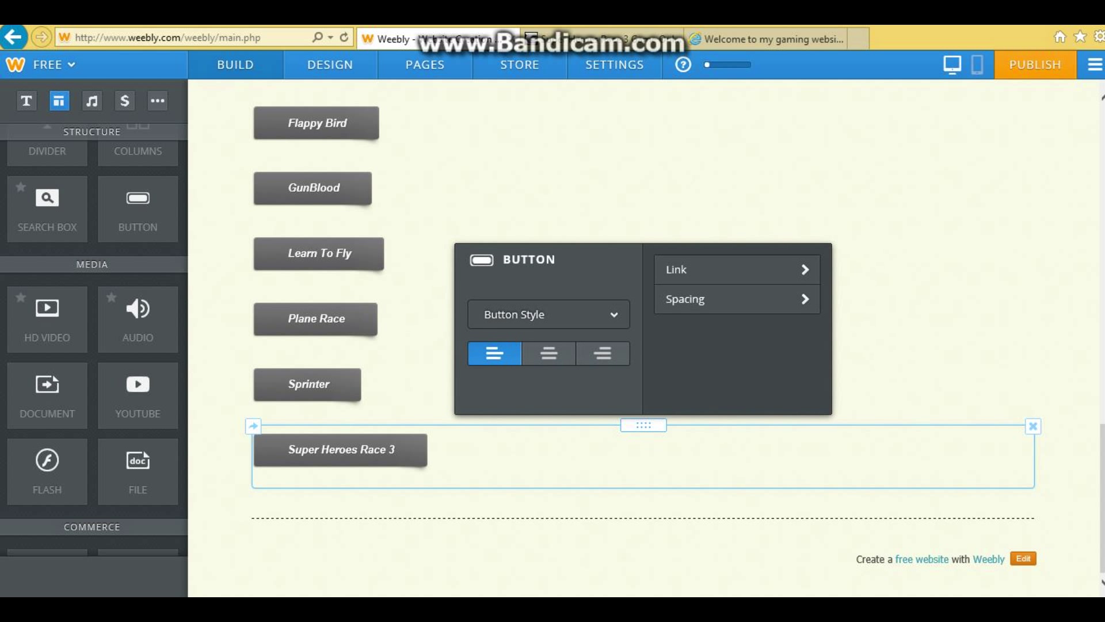
click(736, 268)
right_click(480, 242)
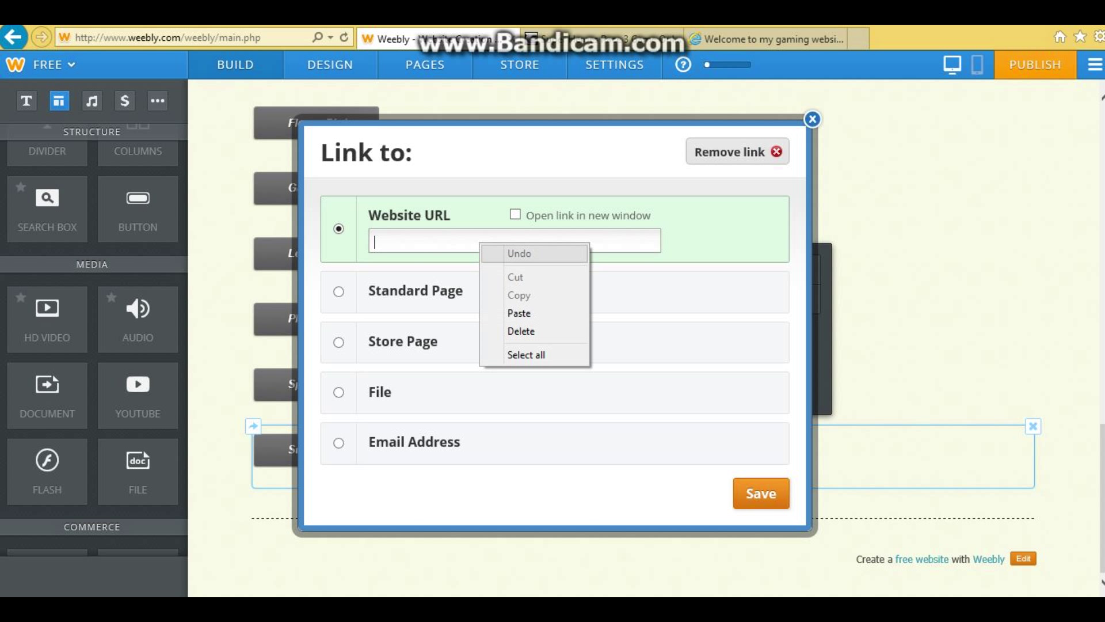
click(518, 313)
click(761, 493)
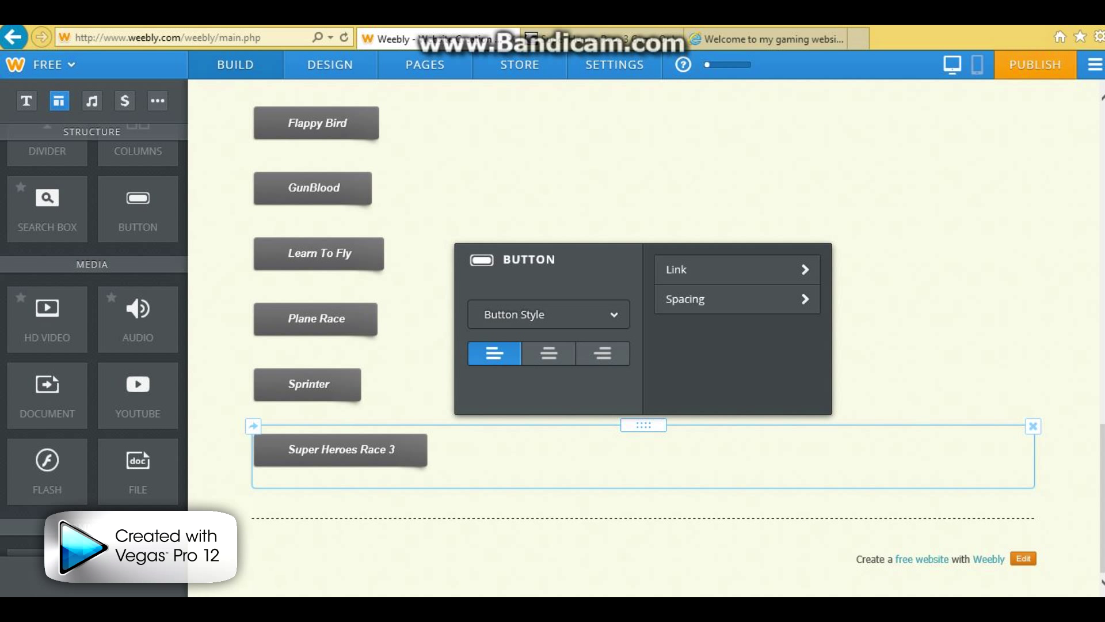
Hide the Super Heroes Race 3 page in the navigation menu and publish the website again.
scroll(643, 345, up, 10)
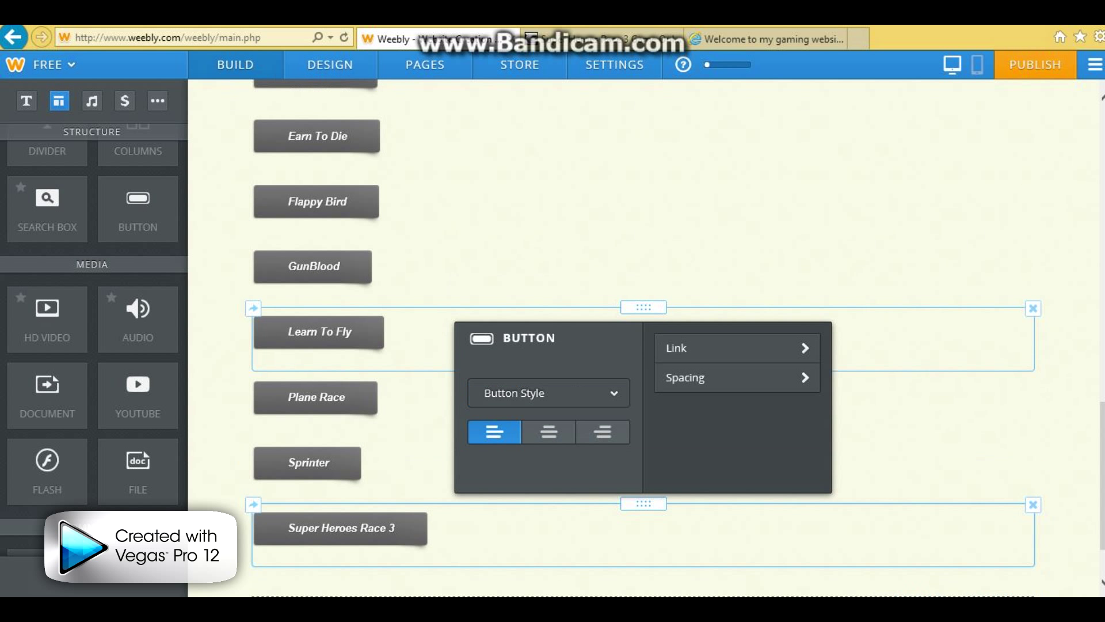
click(425, 65)
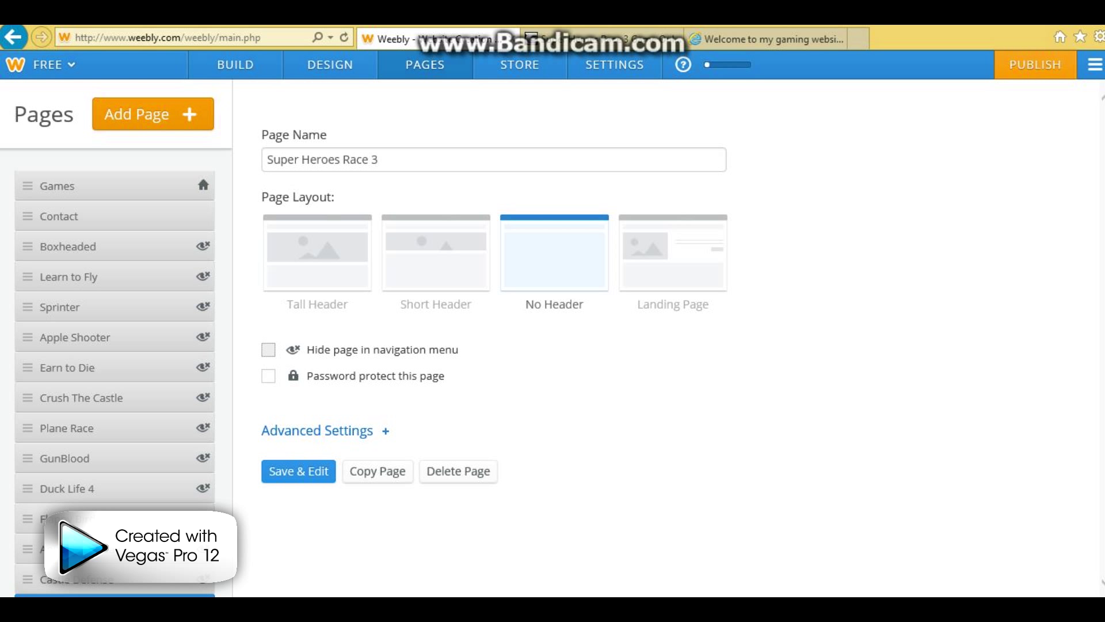
click(299, 471)
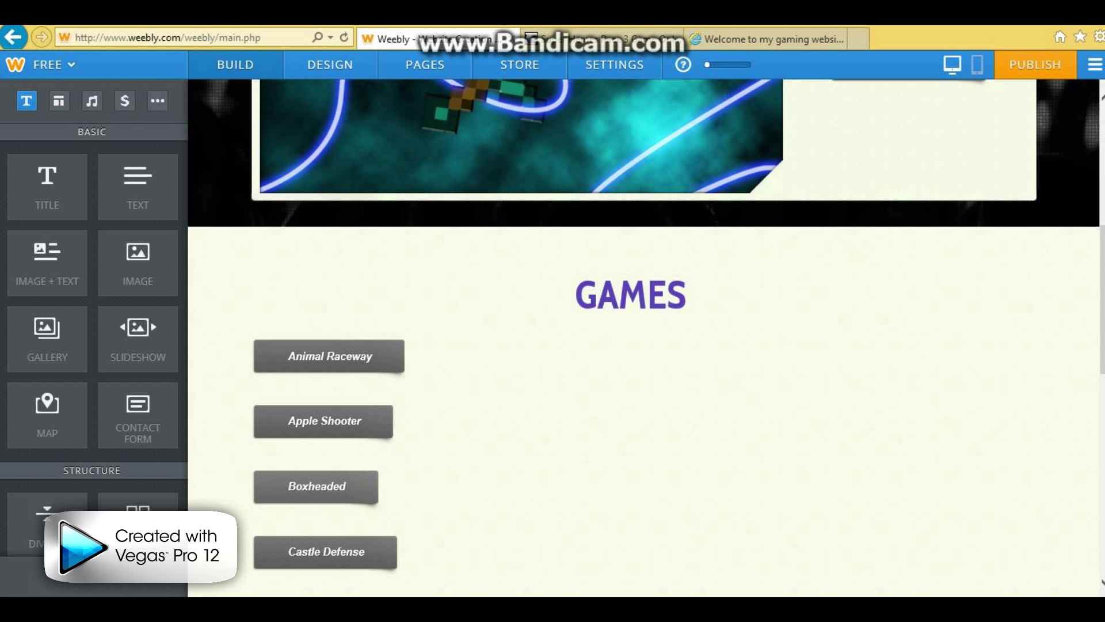
scroll(644, 324, up, 2)
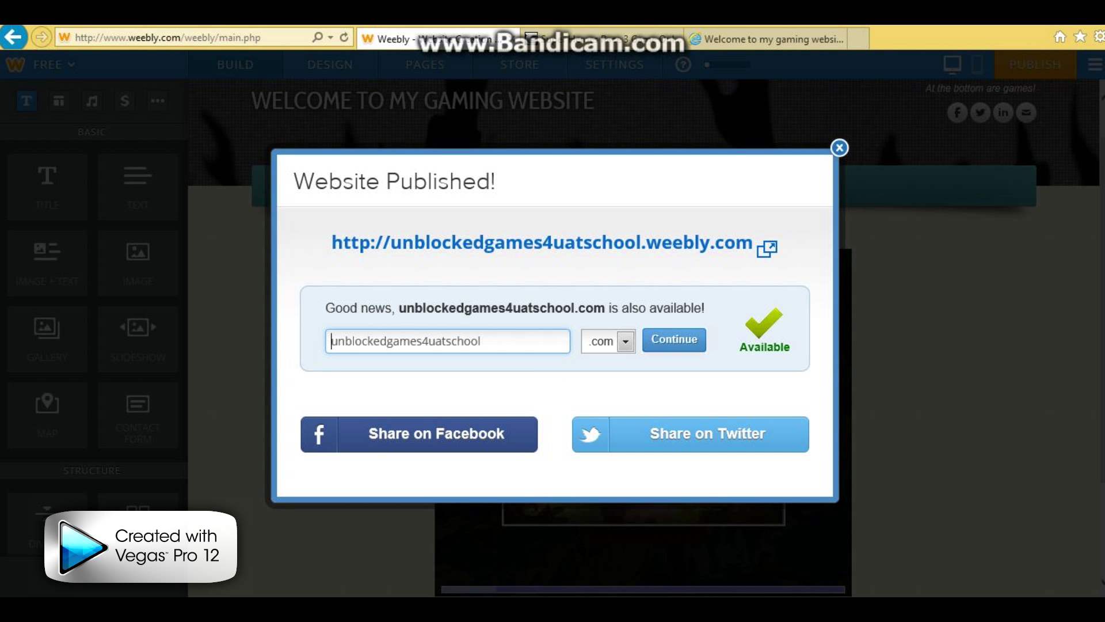
key(Escape)
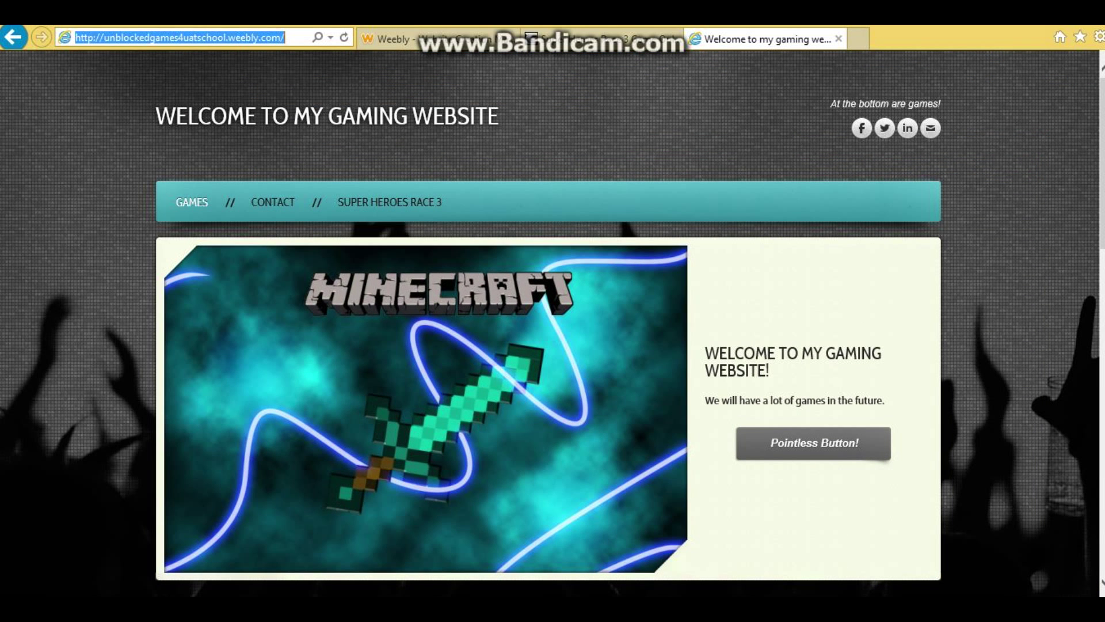
Reload the live site and open the game through its Super Heroes Race 3 button to check the page.
scroll(553, 323, down, 8)
scroll(553, 323, down, 7)
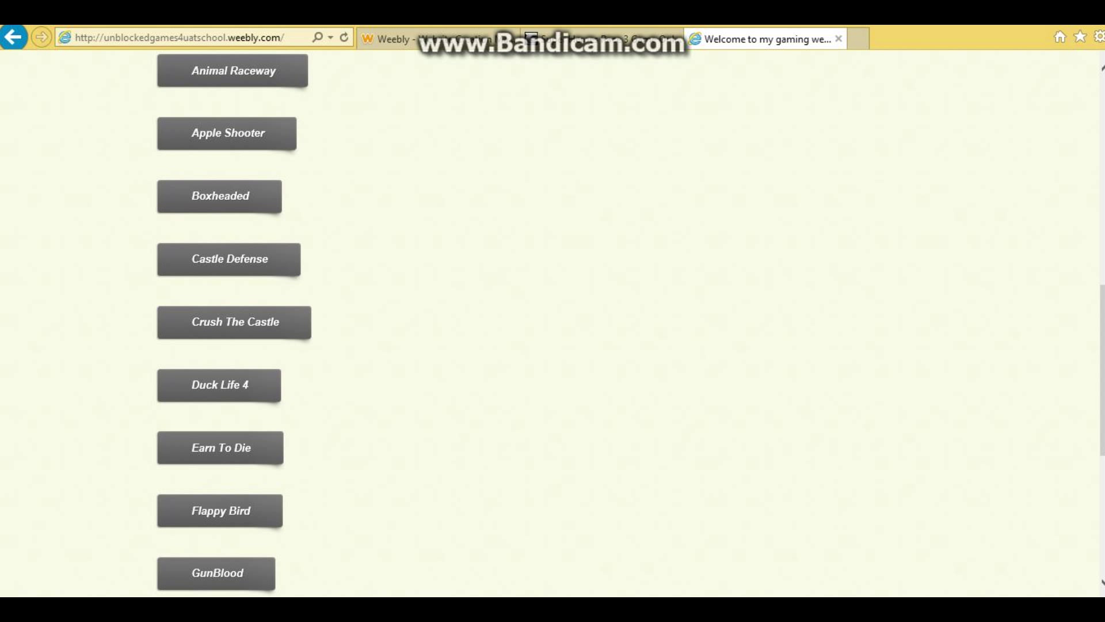
scroll(244, 495, down, 2)
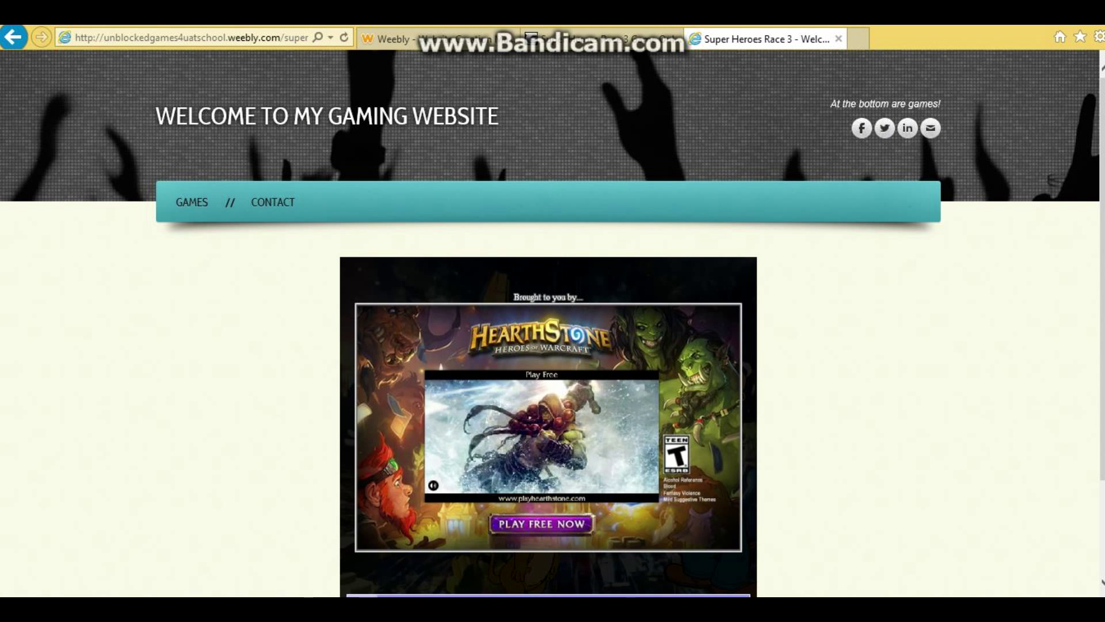
scroll(552, 323, down, 1)
key(XF86AudioLowerVolume)
key(XF86AudioRaiseVolume)
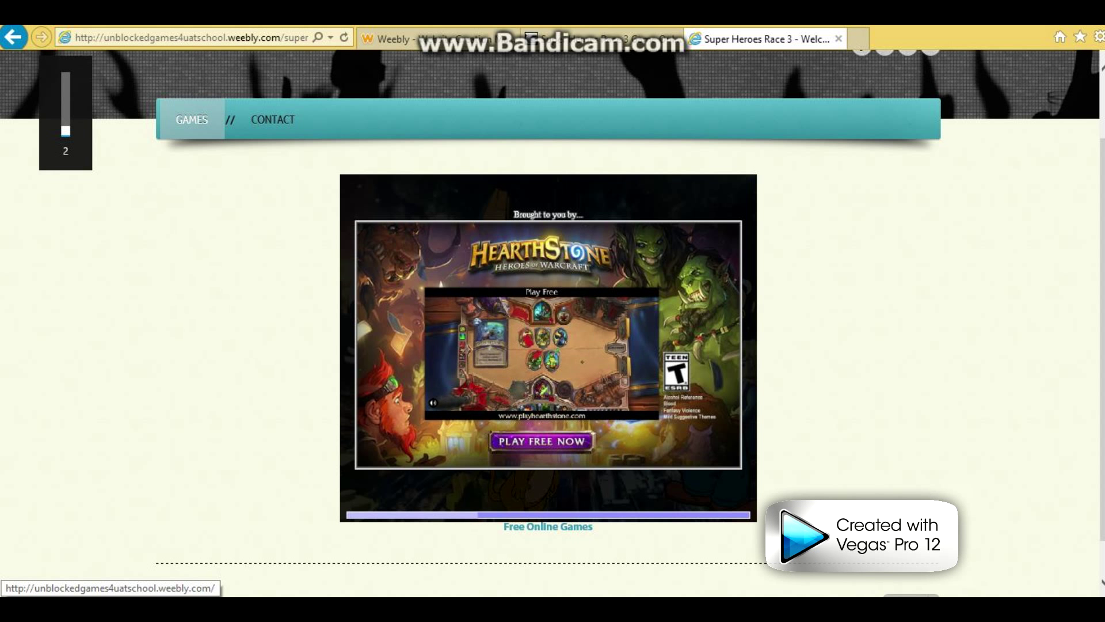